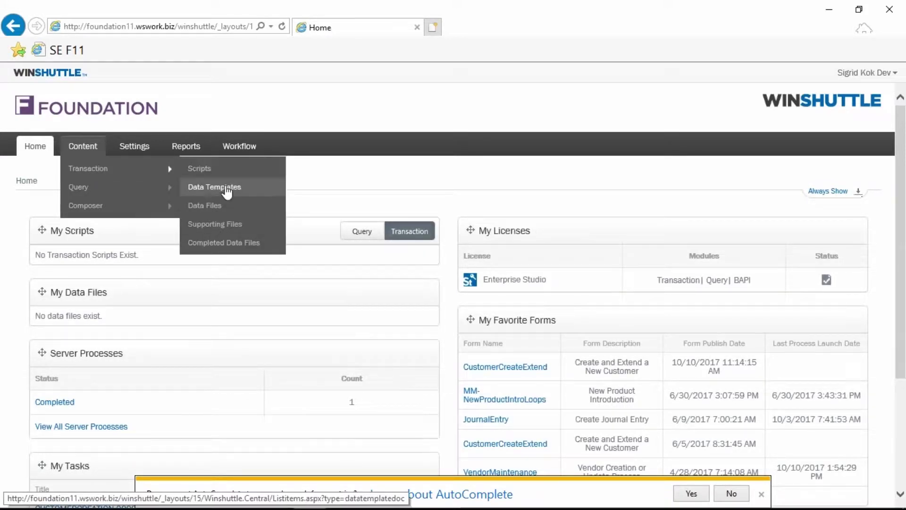
# Open the Transaction Data Templates library and look through the listed template files.
pyautogui.click(226, 192)
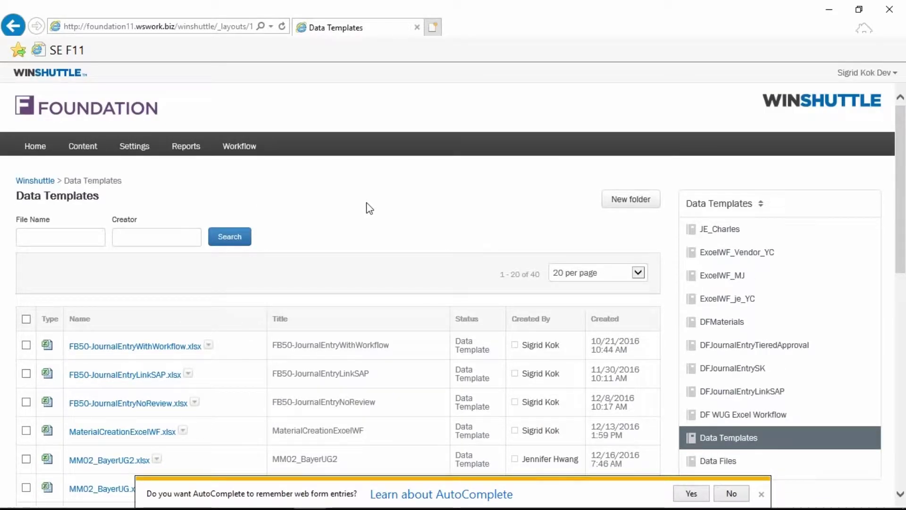
pyautogui.scroll(-4, 370, 208)
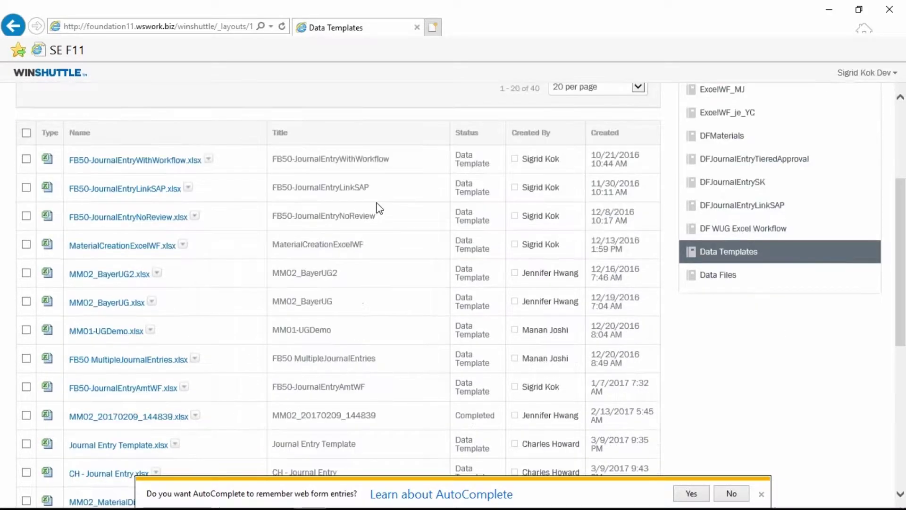
pyautogui.scroll(-3, 379, 208)
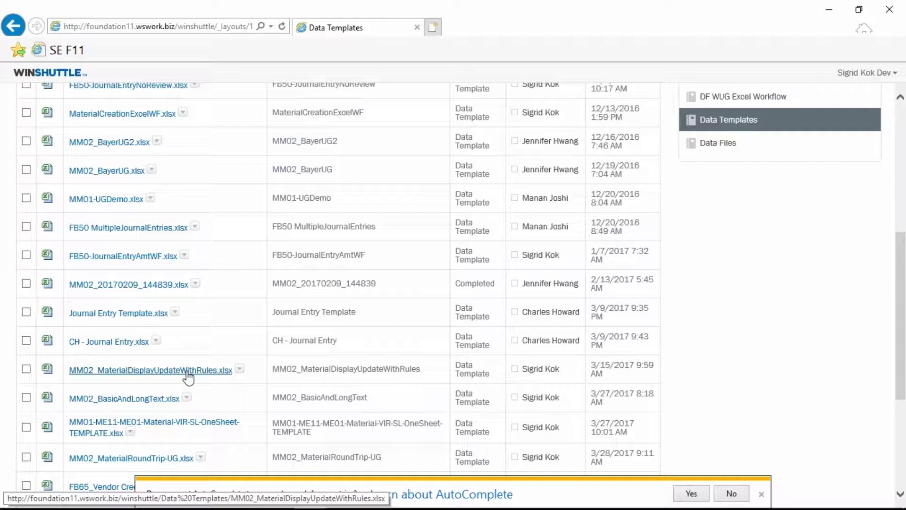
pyautogui.scroll(2, 187, 375)
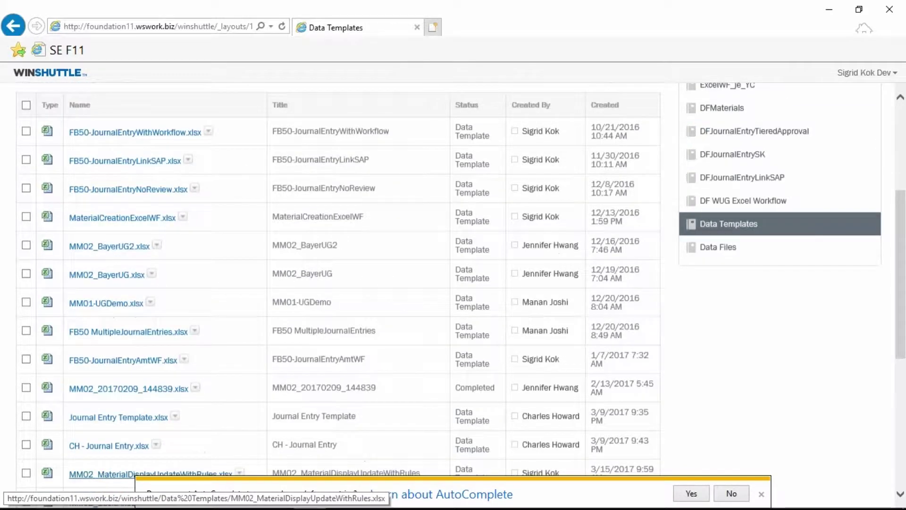
pyautogui.scroll(3, 289, 325)
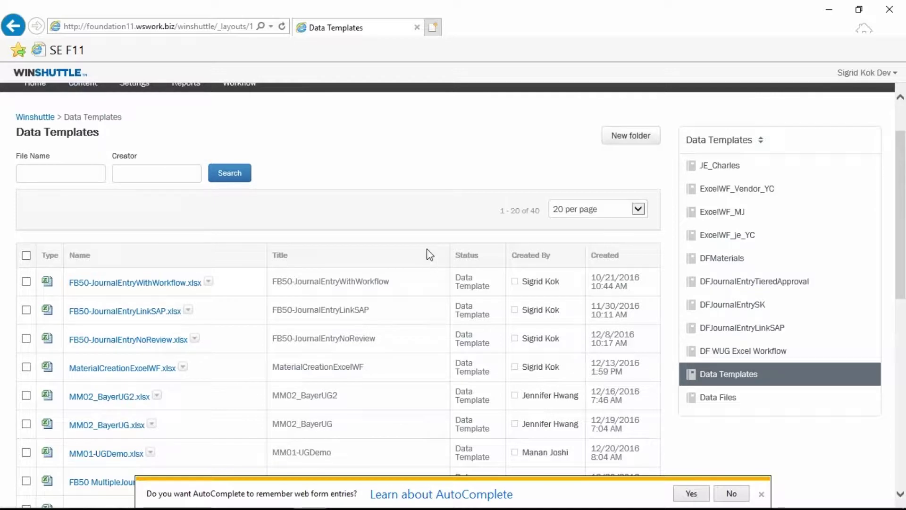
pyautogui.scroll(2, 419, 229)
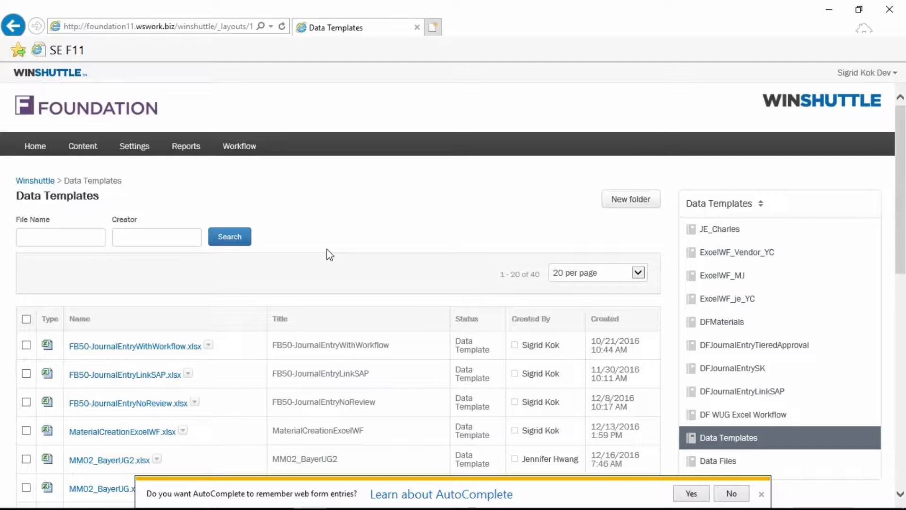
# Switch to the Google Chrome window showing the Foundation home page.
pyautogui.hotkey('alt', 'Tab')
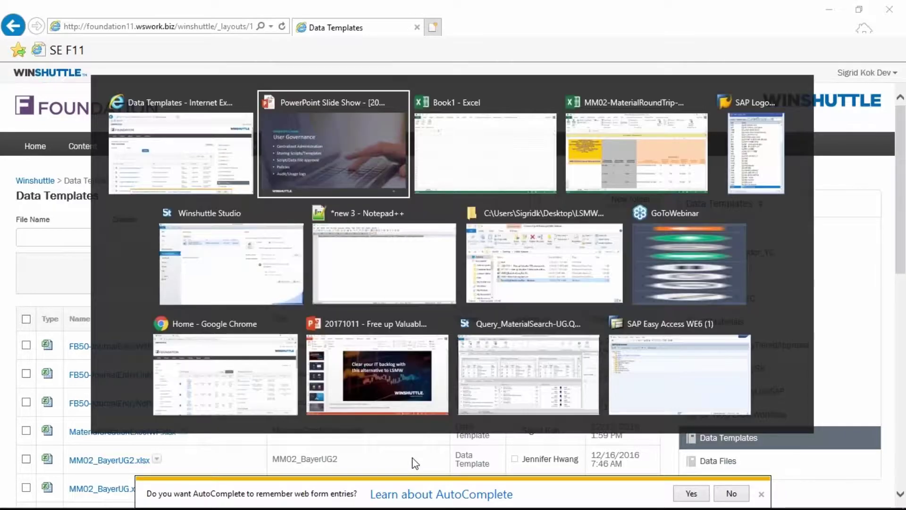
pyautogui.press('Tab')
pyautogui.press('Tab')
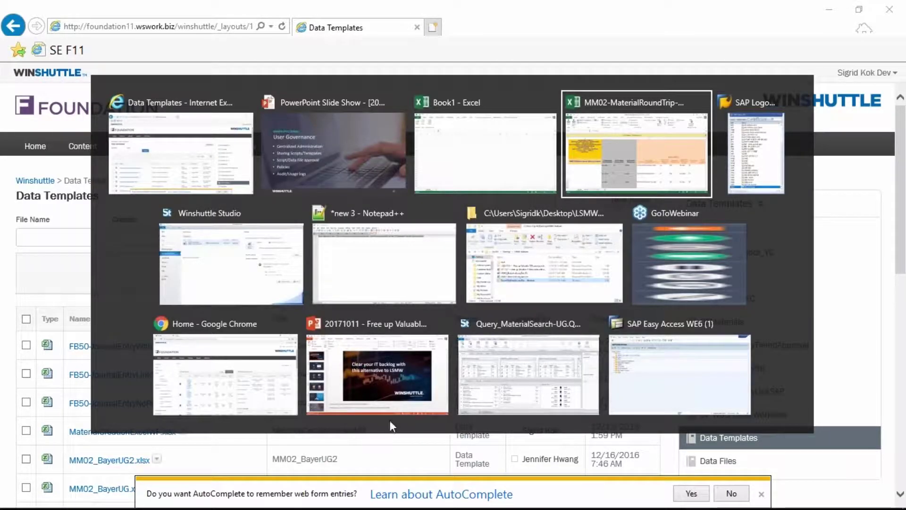
pyautogui.press('Tab')
pyautogui.press('Tab')
pyautogui.press('Tab')
pyautogui.press('Tab')
pyautogui.press('Tab')
pyautogui.press('Tab')
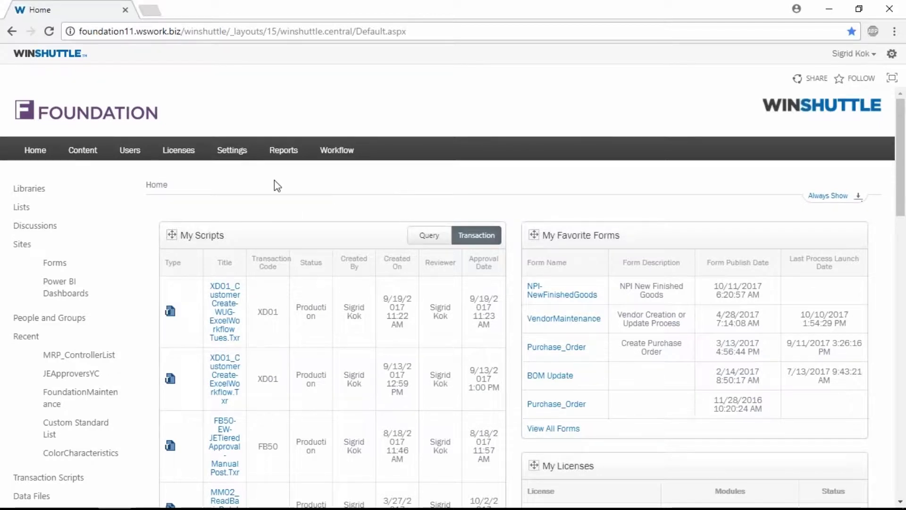
# Open the Manage Users / Groups page and search for users by first name, keeping the user type as All.
pyautogui.moveTo(129, 155)
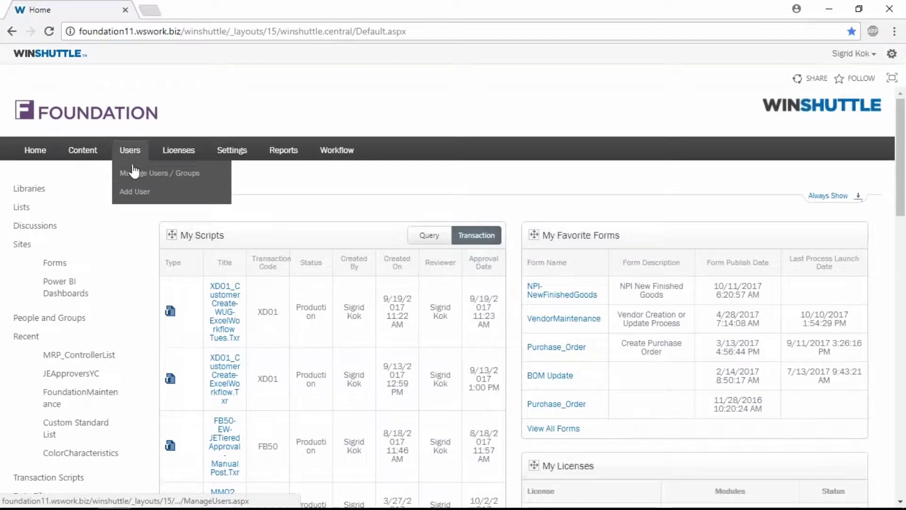
pyautogui.click(134, 172)
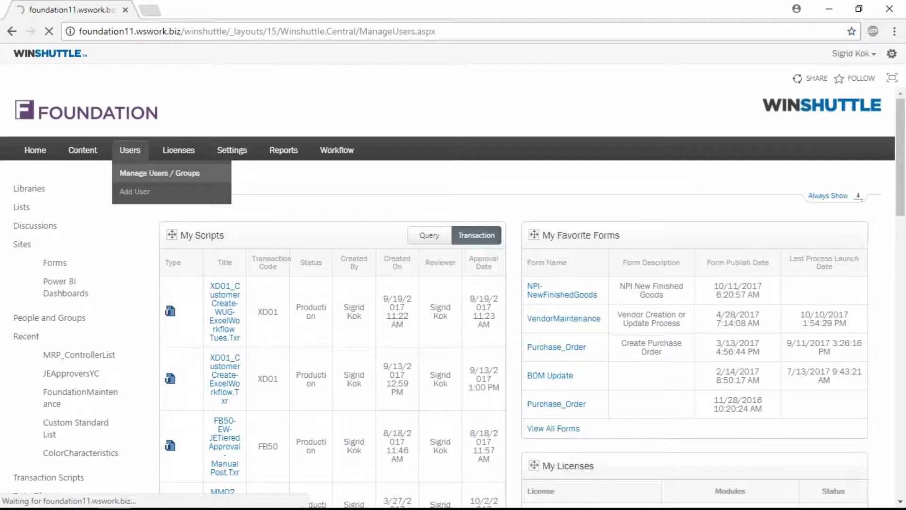
pyautogui.click(277, 240)
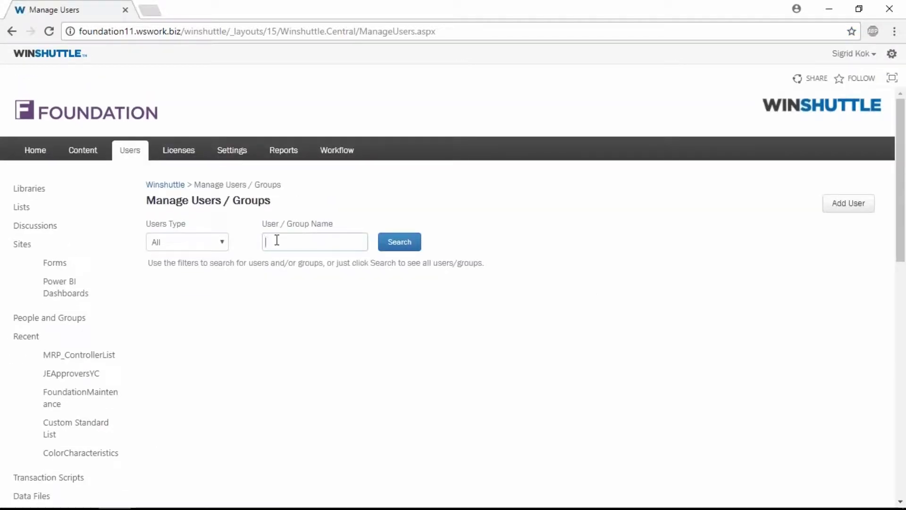
pyautogui.write('sigrid')
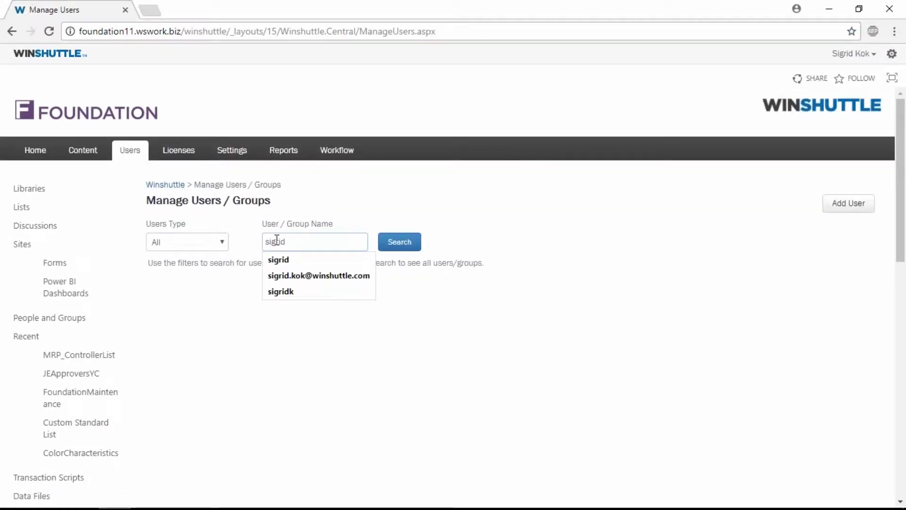
pyautogui.press('Return')
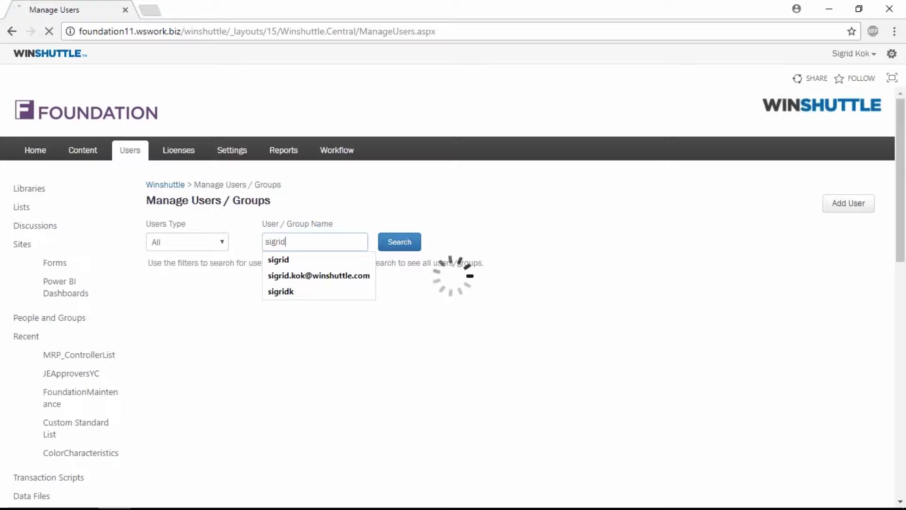
# Examine the roles assigned to the first listed user, including Script Developer, Script Runner, Reports Admin and Central Application Administrator.
pyautogui.scroll(-4, 543, 292)
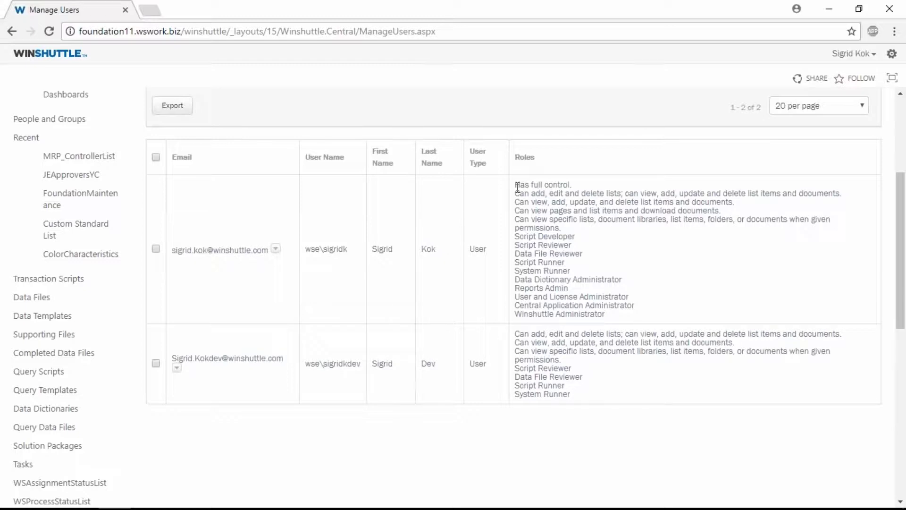
pyautogui.moveTo(518, 187); pyautogui.dragTo(573, 185)
pyautogui.moveTo(588, 238); pyautogui.dragTo(514, 237)
pyautogui.click(584, 260)
pyautogui.moveTo(583, 257); pyautogui.dragTo(519, 254)
pyautogui.moveTo(580, 263); pyautogui.dragTo(514, 262)
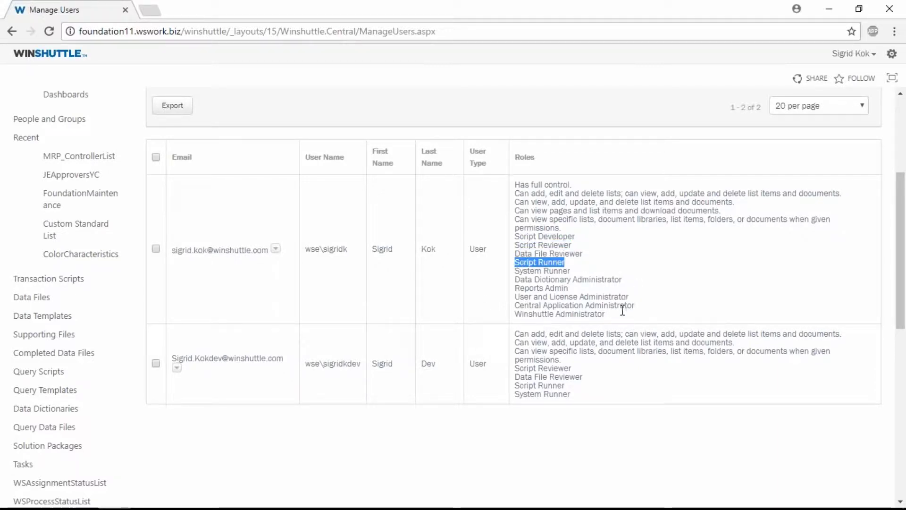
pyautogui.moveTo(642, 306); pyautogui.dragTo(518, 307)
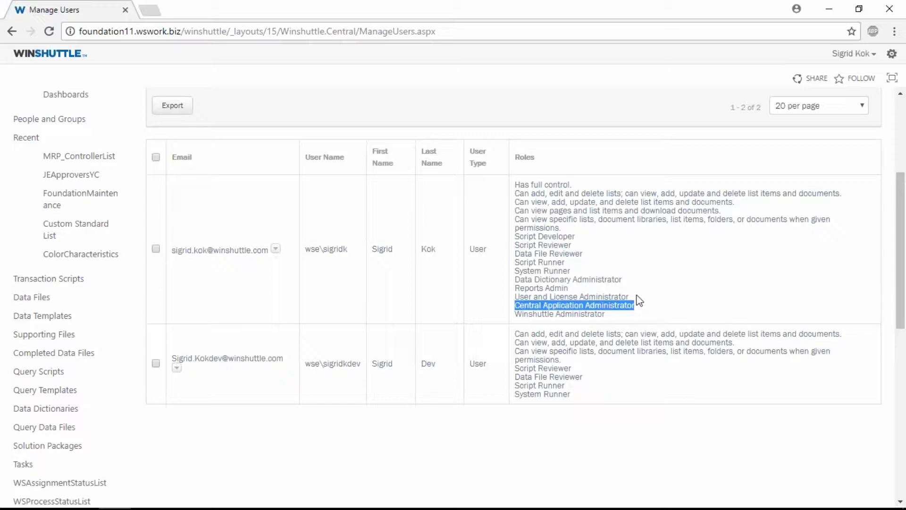
pyautogui.moveTo(633, 296); pyautogui.dragTo(514, 184)
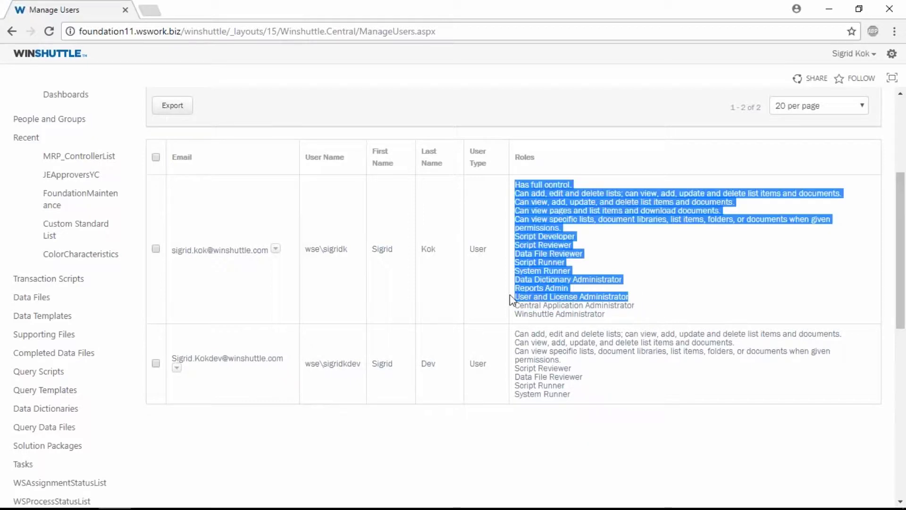
pyautogui.click(596, 310)
pyautogui.moveTo(569, 288); pyautogui.dragTo(515, 288)
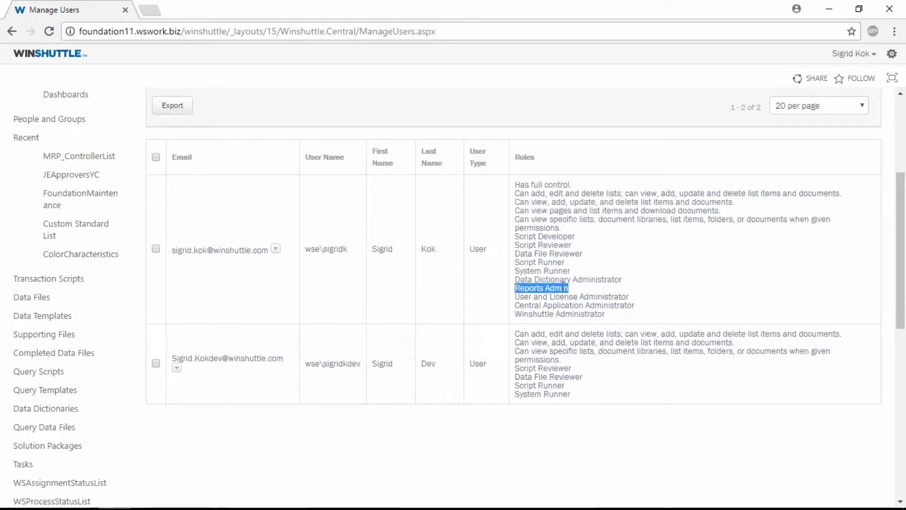
pyautogui.click(585, 272)
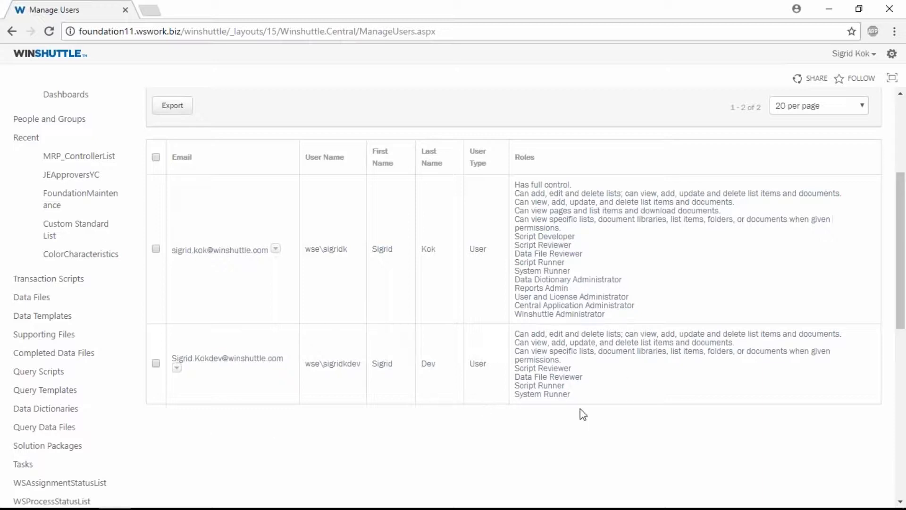
# Examine the roles assigned to the second listed user, a dev account, including Script Reviewer and Script Runner.
pyautogui.moveTo(572, 368); pyautogui.dragTo(516, 371)
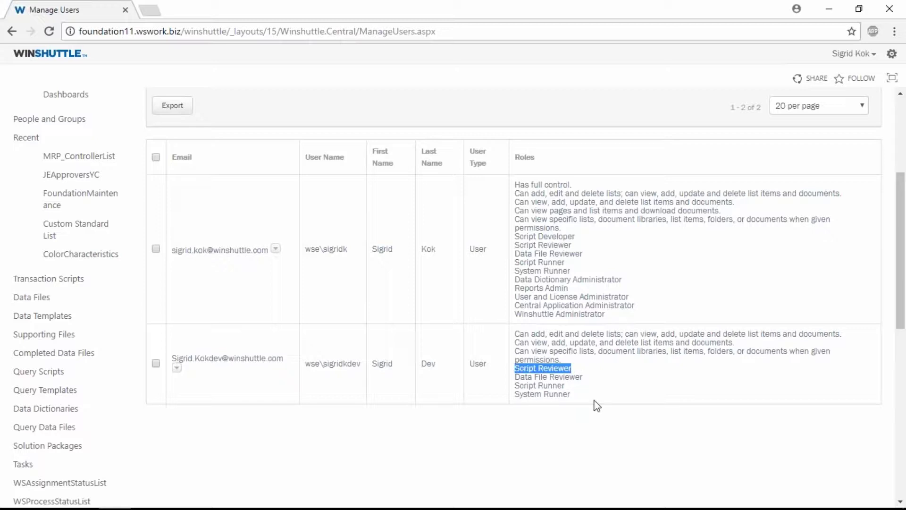
pyautogui.moveTo(567, 385); pyautogui.dragTo(513, 381)
pyautogui.click(566, 385)
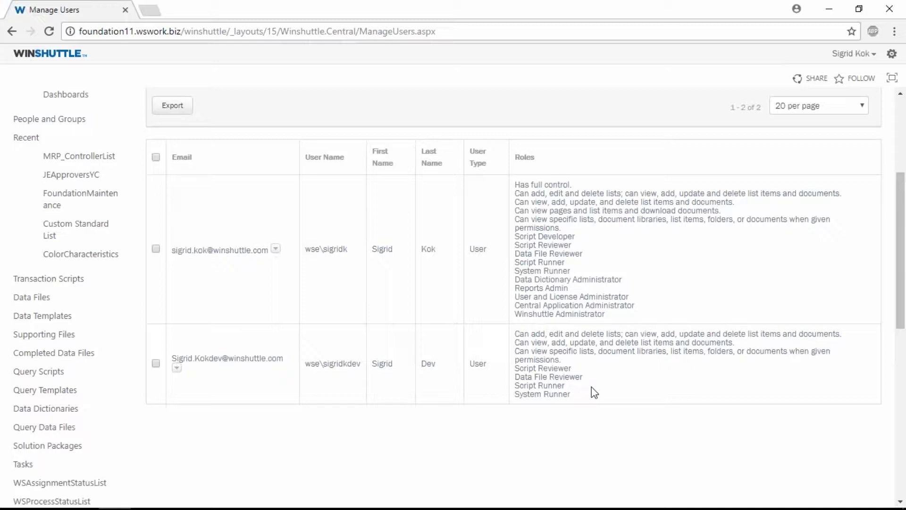
# Open the Manage Licenses page and search for the licenses administered by WSE\svc_vspfws11.
pyautogui.scroll(4, 591, 386)
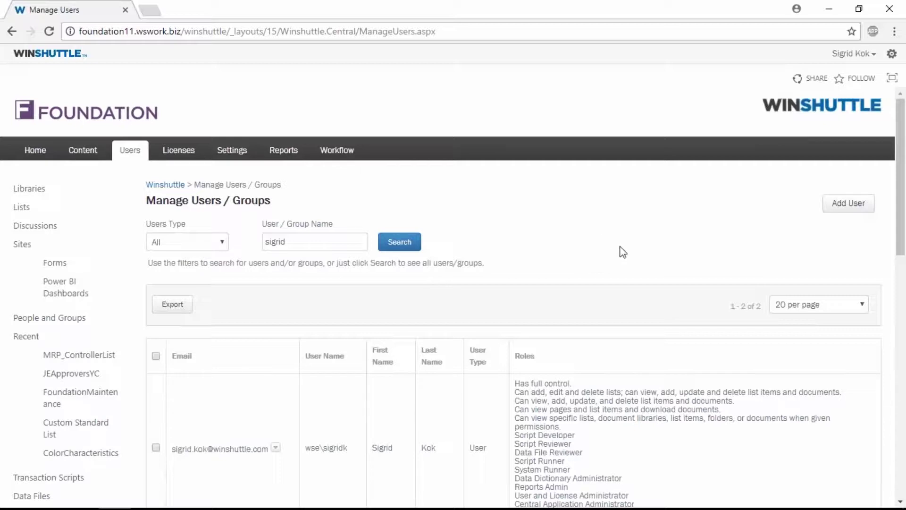
pyautogui.scroll(-2, 633, 266)
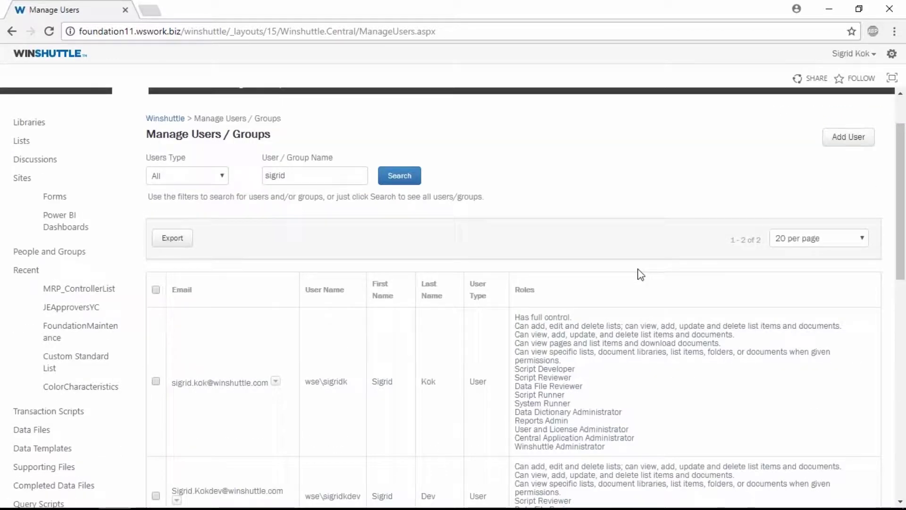
pyautogui.scroll(1, 640, 275)
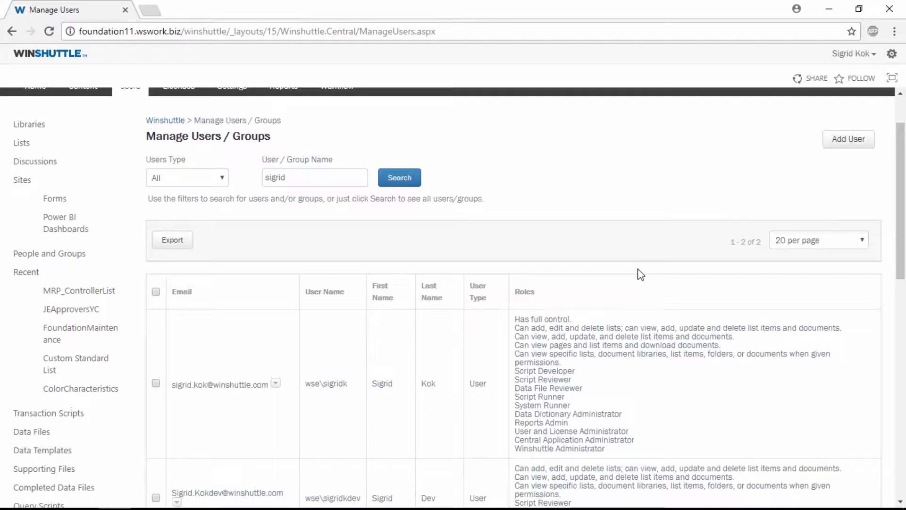
pyautogui.scroll(2, 640, 274)
pyautogui.moveTo(170, 161)
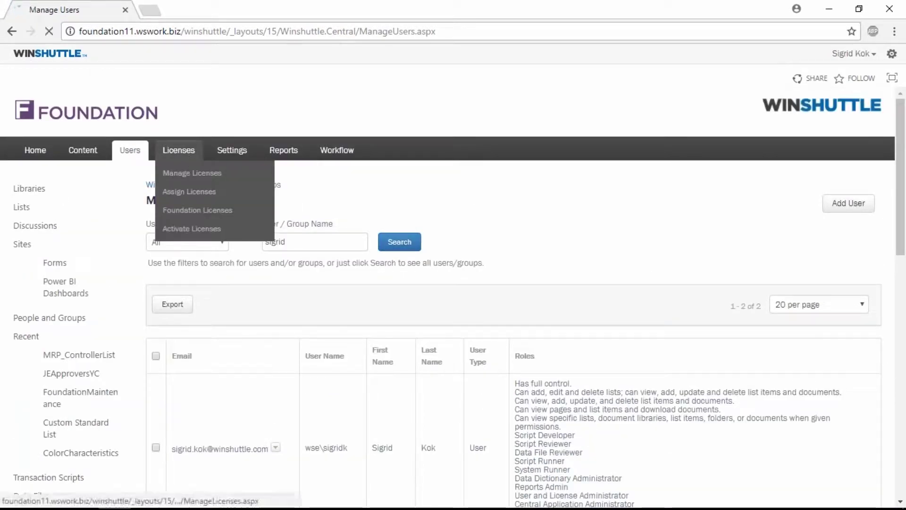
pyautogui.click(193, 171)
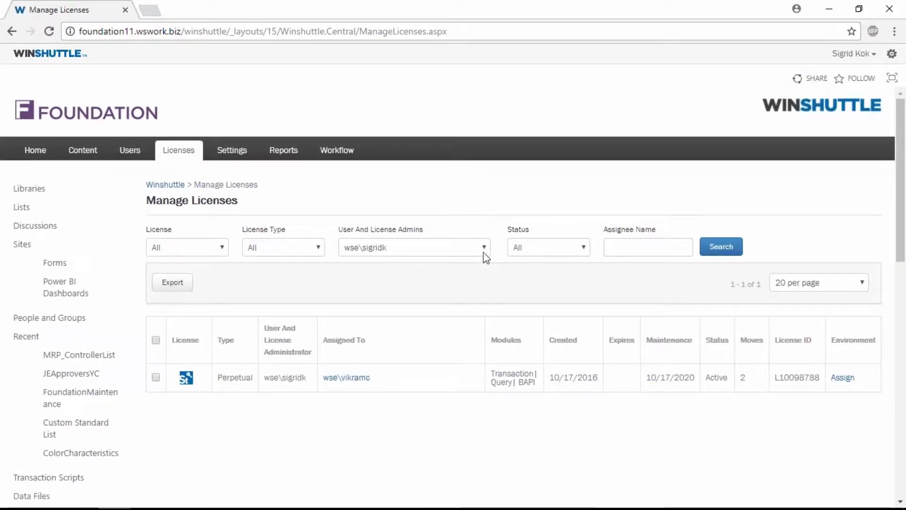
pyautogui.click(479, 250)
pyautogui.click(459, 261)
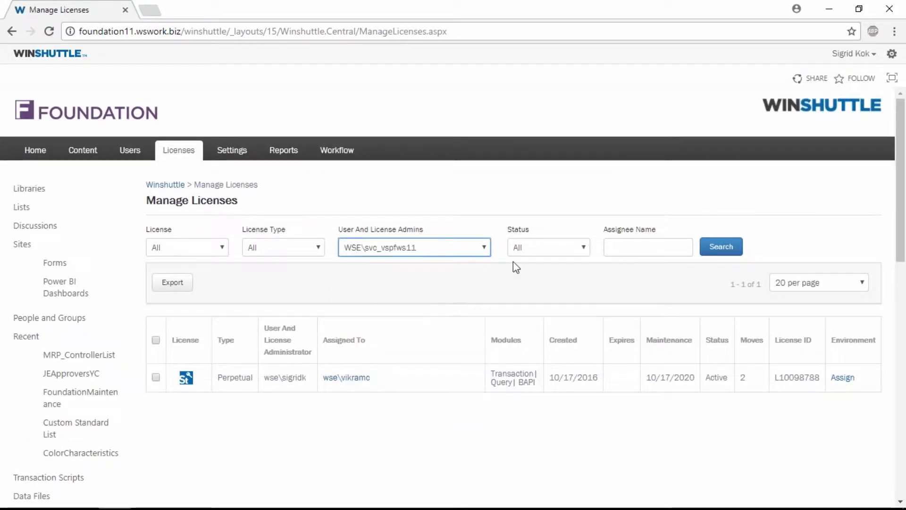
pyautogui.click(718, 246)
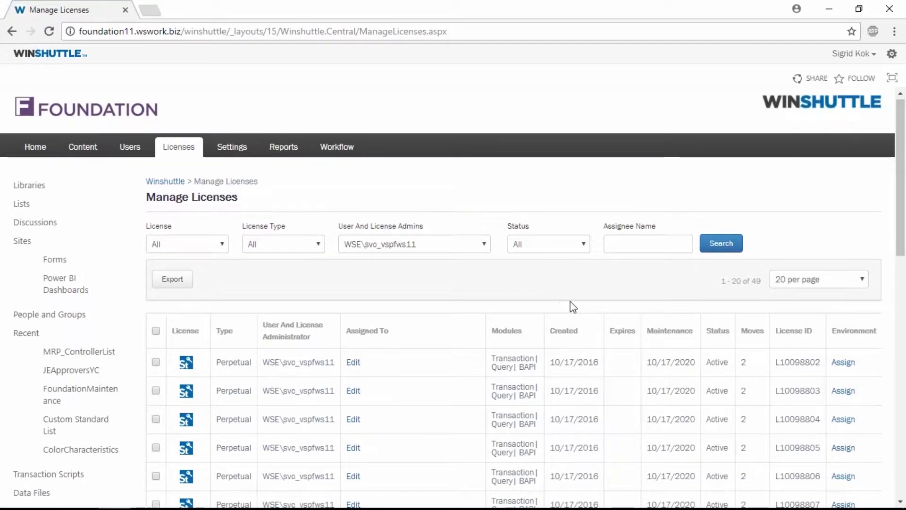
# Go to the last page of the license list and examine which users the licenses are assigned to.
pyautogui.scroll(-10, 570, 301)
pyautogui.click(192, 340)
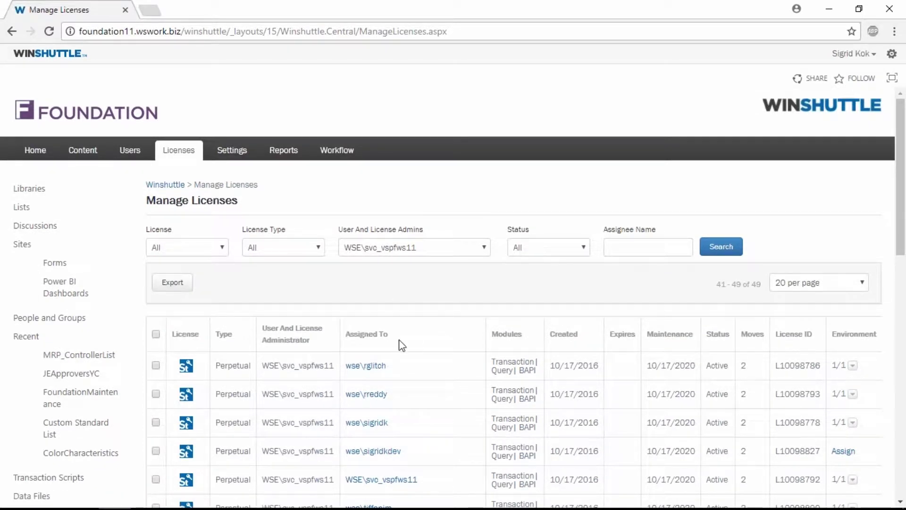
pyautogui.scroll(-1, 402, 349)
pyautogui.scroll(-3, 399, 399)
pyautogui.scroll(1, 407, 441)
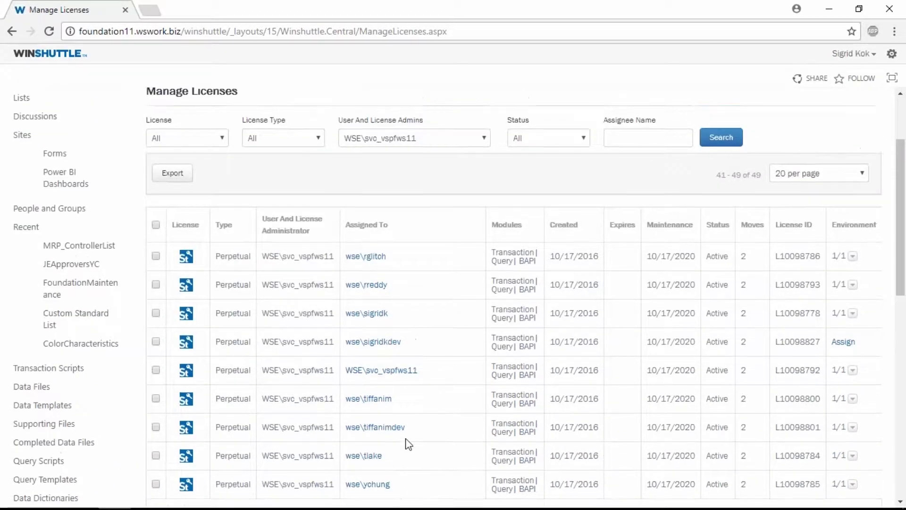
# Open the product Preferences from the Foundation settings to show the Transaction review process options.
pyautogui.scroll(3, 409, 444)
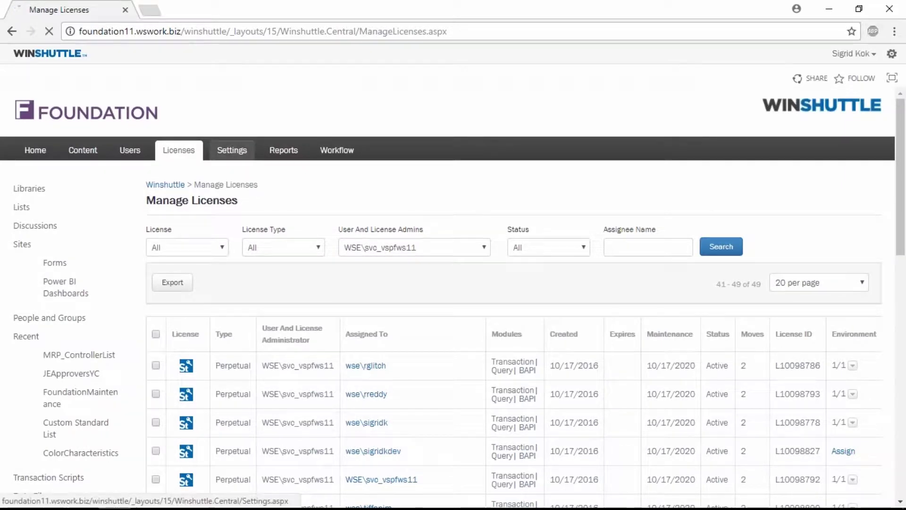
pyautogui.click(231, 150)
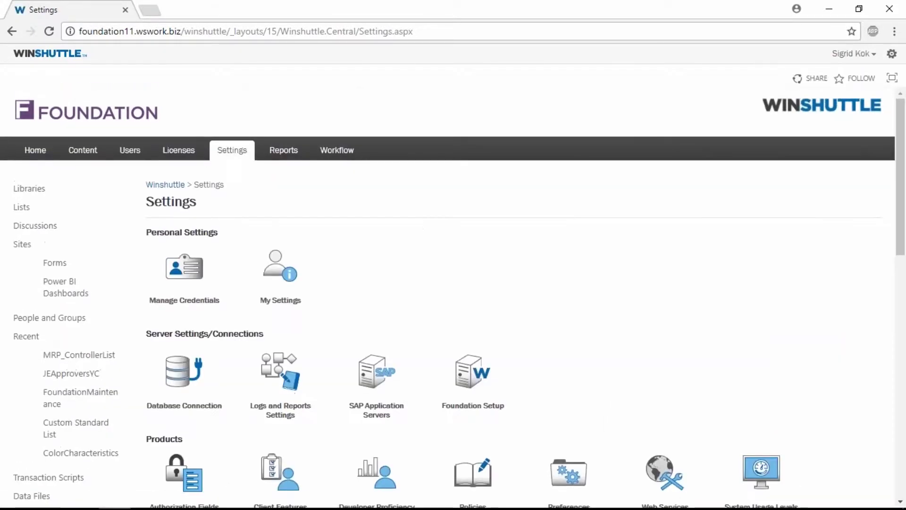
pyautogui.scroll(-3, 622, 251)
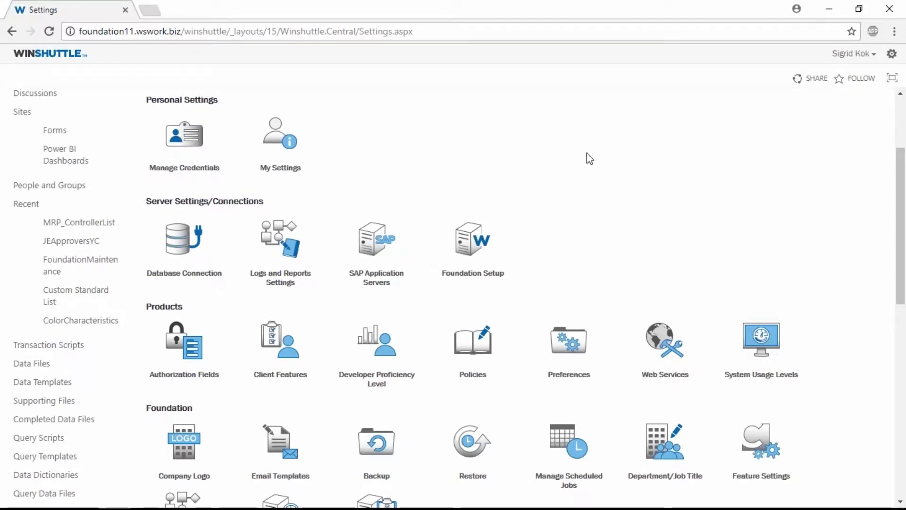
pyautogui.click(566, 345)
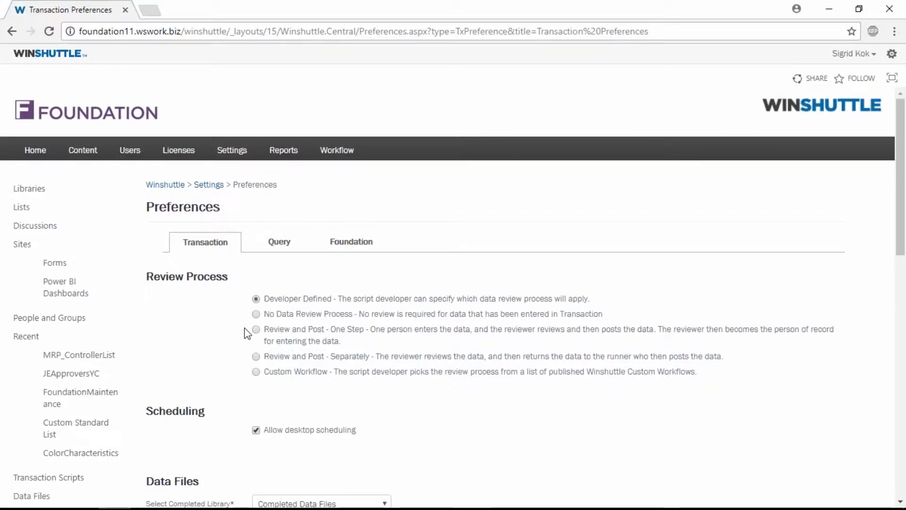
# Examine the Transaction preferences for scheduling, data files and AutoRun, and open the Query preferences.
pyautogui.scroll(-1, 236, 292)
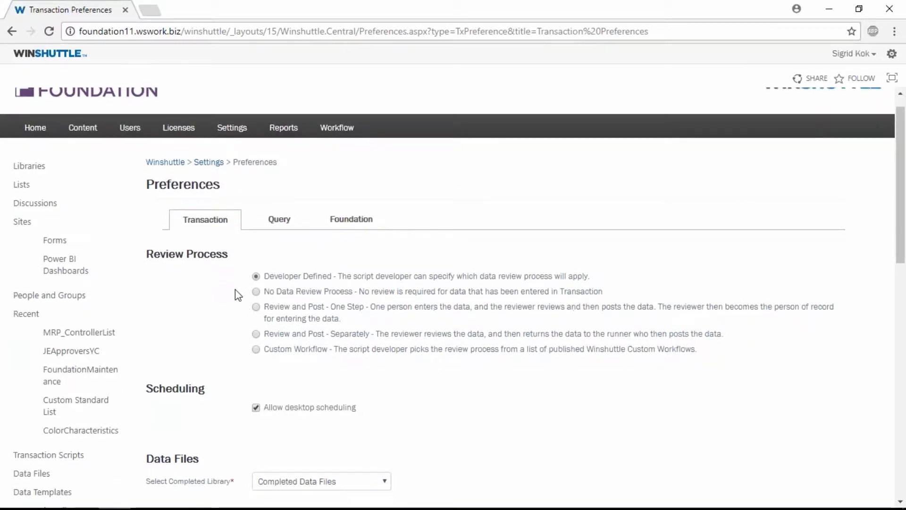
pyautogui.scroll(-4, 238, 295)
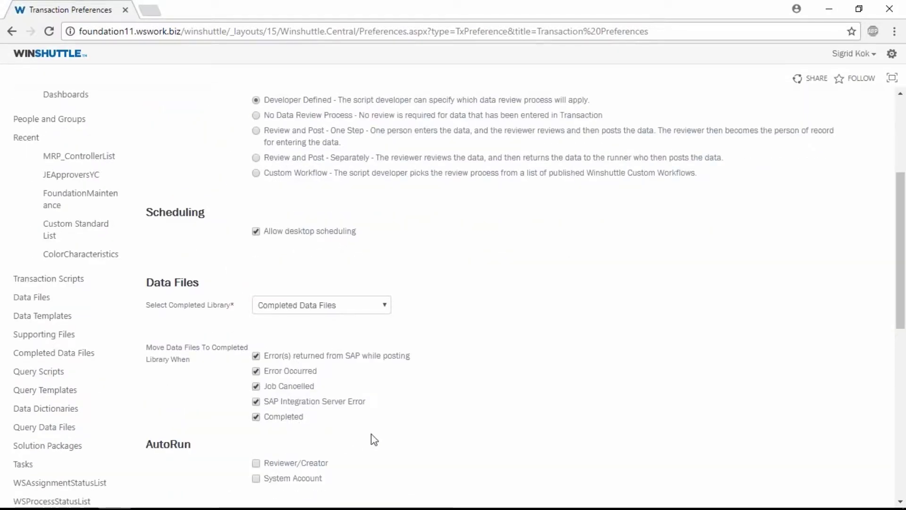
pyautogui.scroll(1, 425, 453)
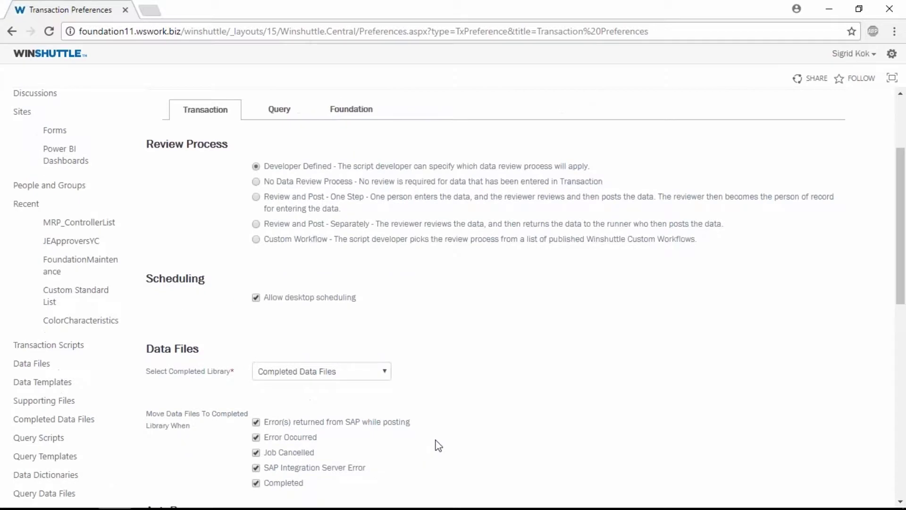
pyautogui.click(281, 117)
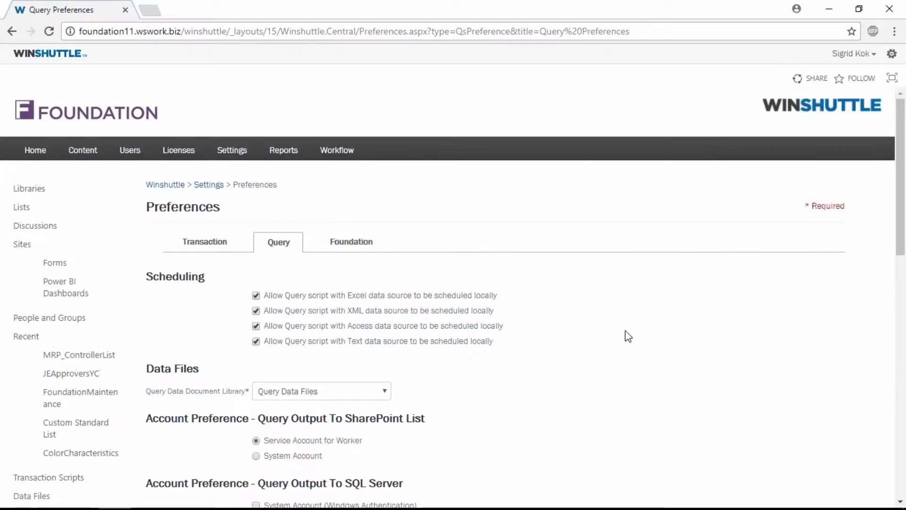
# Open the Foundation preferences and examine the General options, such as self approval on scripts and required transaction workflow.
pyautogui.click(363, 242)
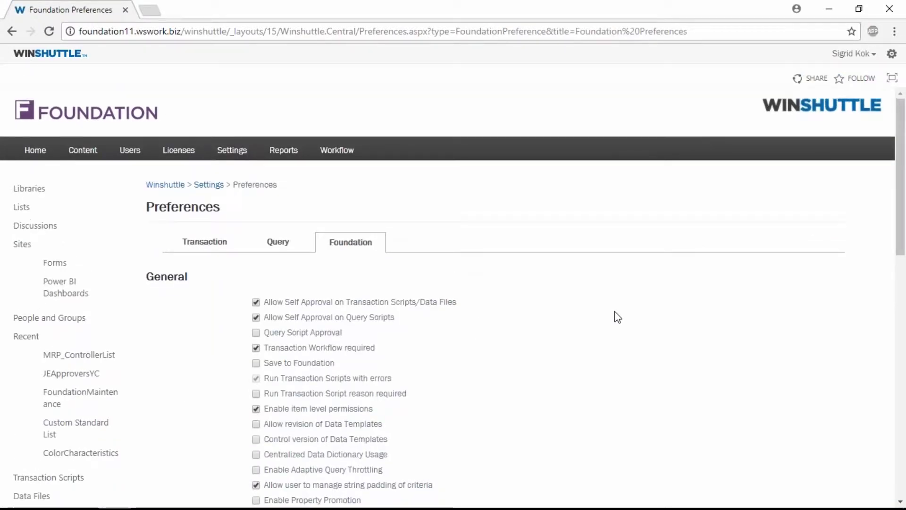
pyautogui.scroll(-1, 614, 311)
pyautogui.scroll(-1, 614, 312)
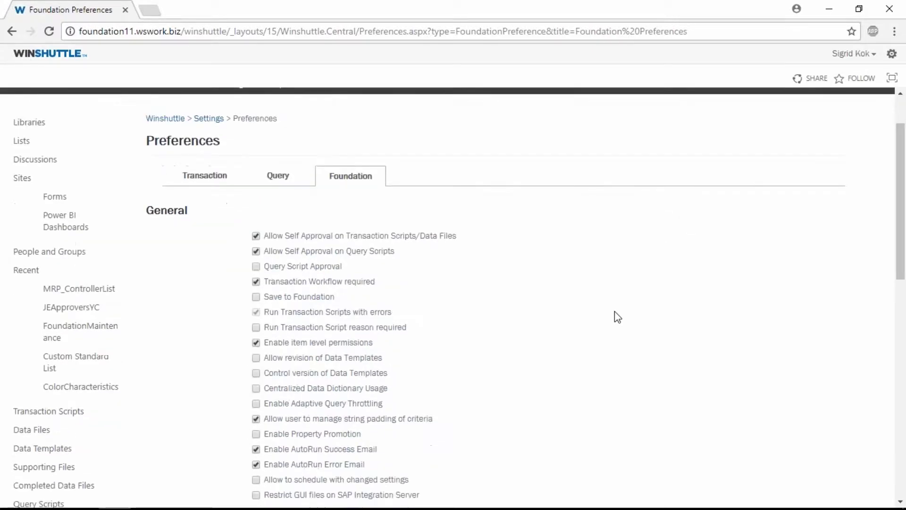
pyautogui.click(256, 236)
pyautogui.scroll(-1, 520, 345)
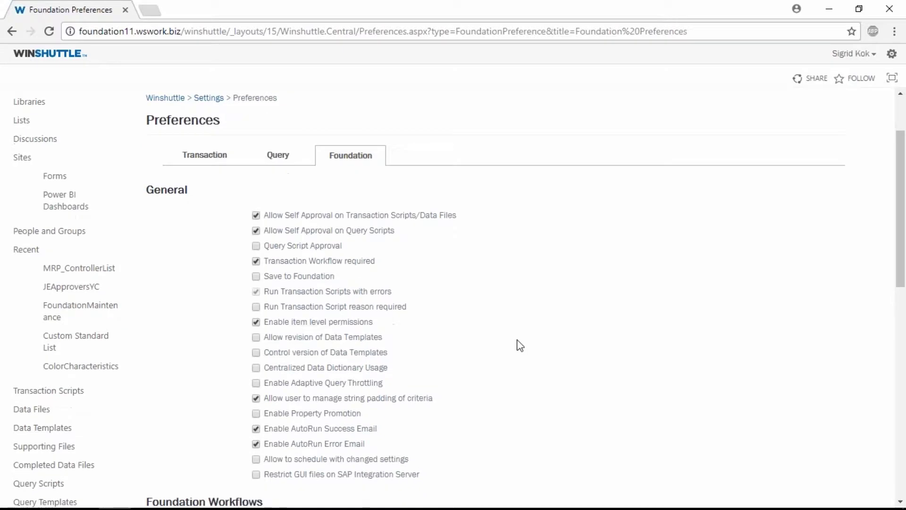
pyautogui.scroll(-2, 519, 346)
pyautogui.scroll(6, 518, 344)
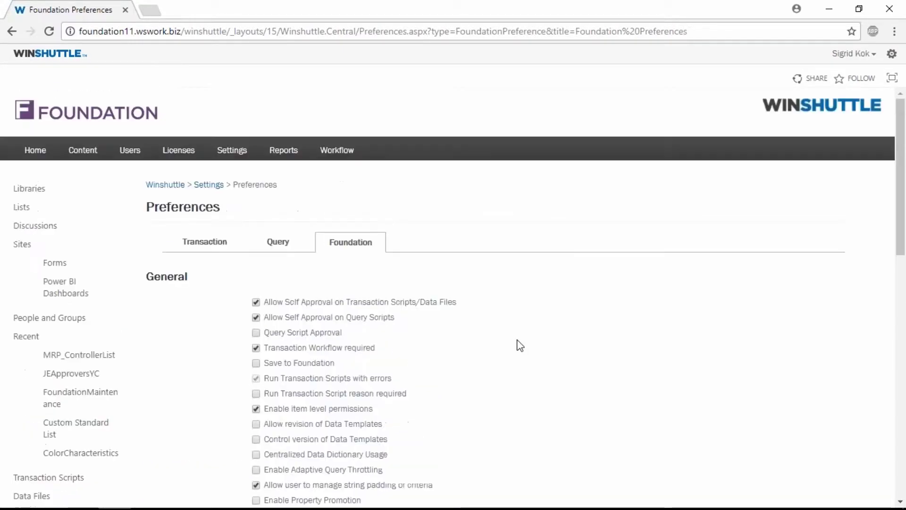
# Return to Settings, open the product Policies and examine the listed policies with their descriptions.
pyautogui.click(208, 185)
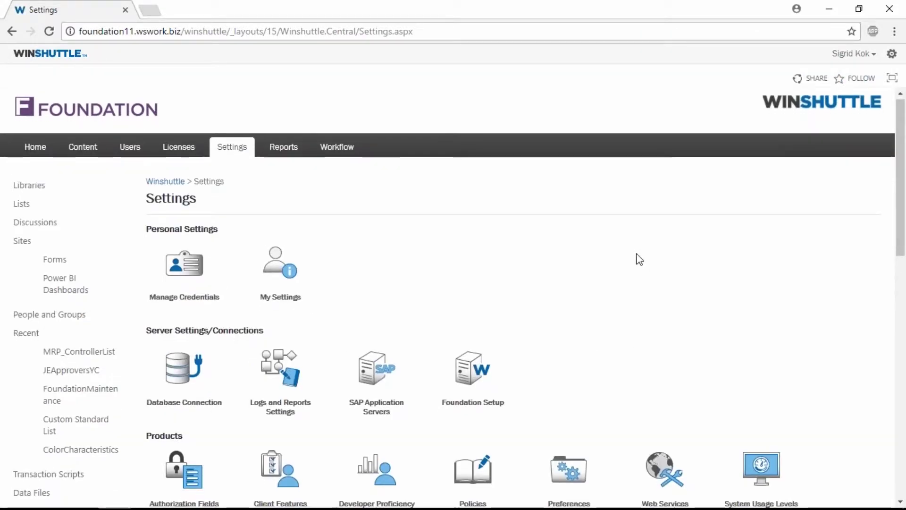
pyautogui.scroll(-3, 644, 237)
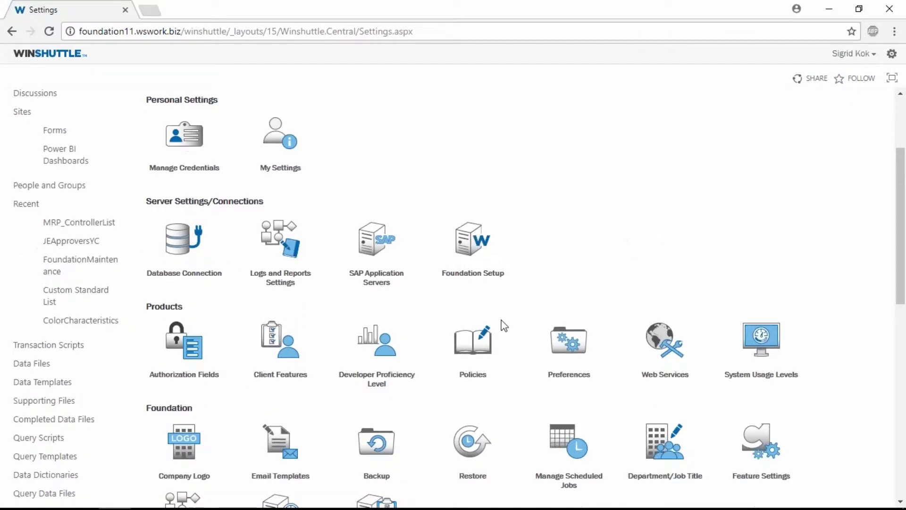
pyautogui.click(469, 349)
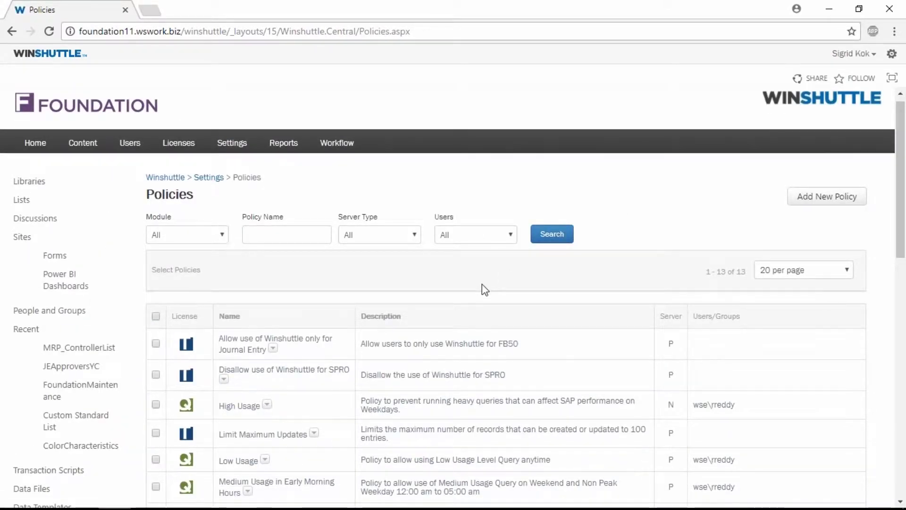
pyautogui.scroll(-3, 484, 291)
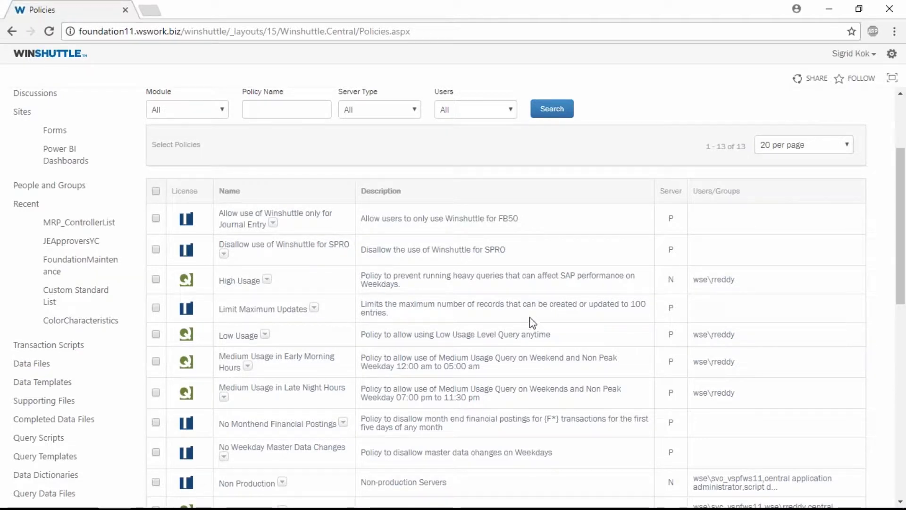
pyautogui.scroll(-3, 531, 319)
# Open the No Monthend Financial Postings policy for editing and show its available server types, keeping Production(Type).
pyautogui.click(156, 290)
pyautogui.scroll(3, 212, 288)
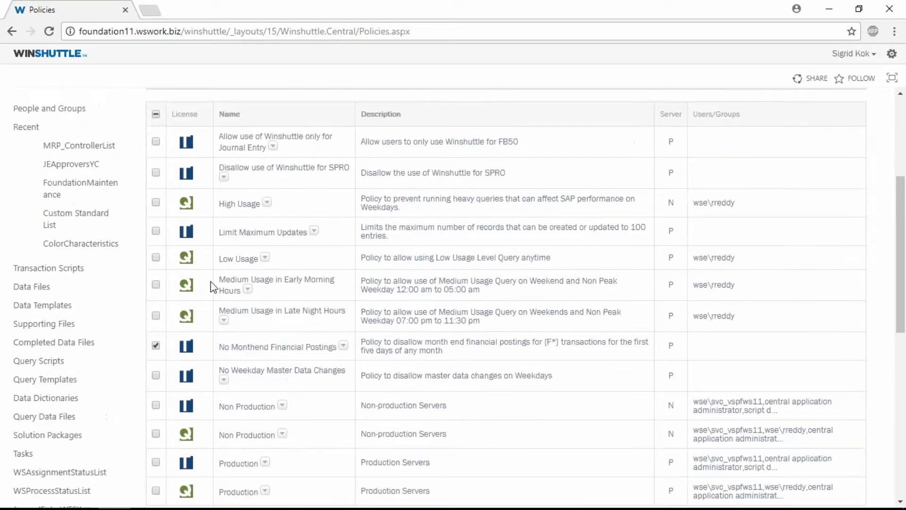
pyautogui.click(191, 149)
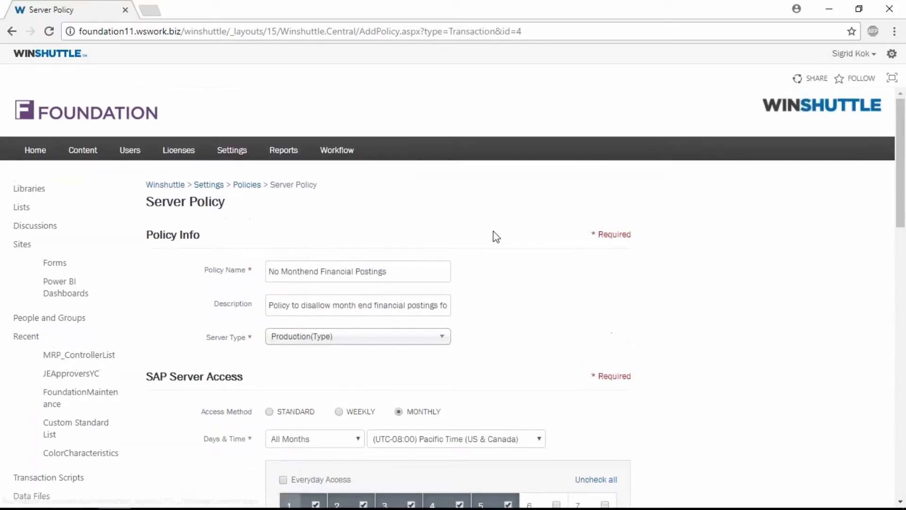
pyautogui.click(440, 278)
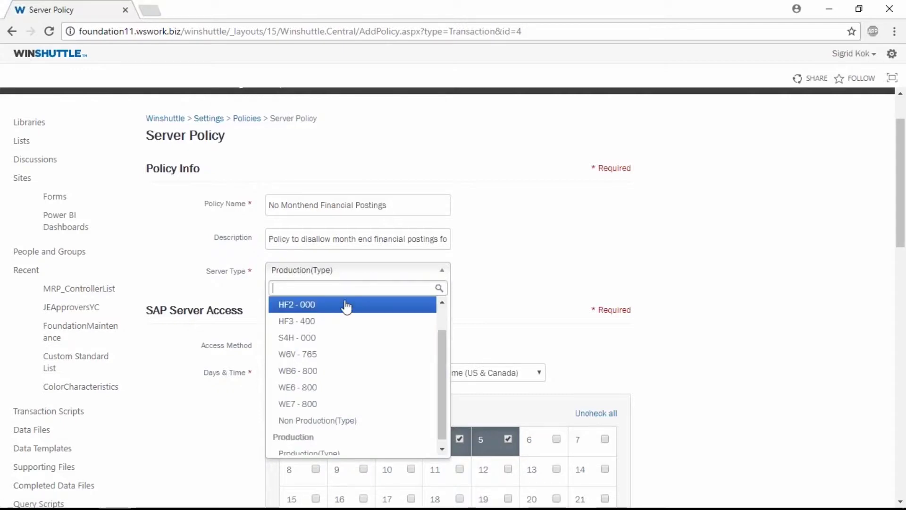
pyautogui.click(496, 274)
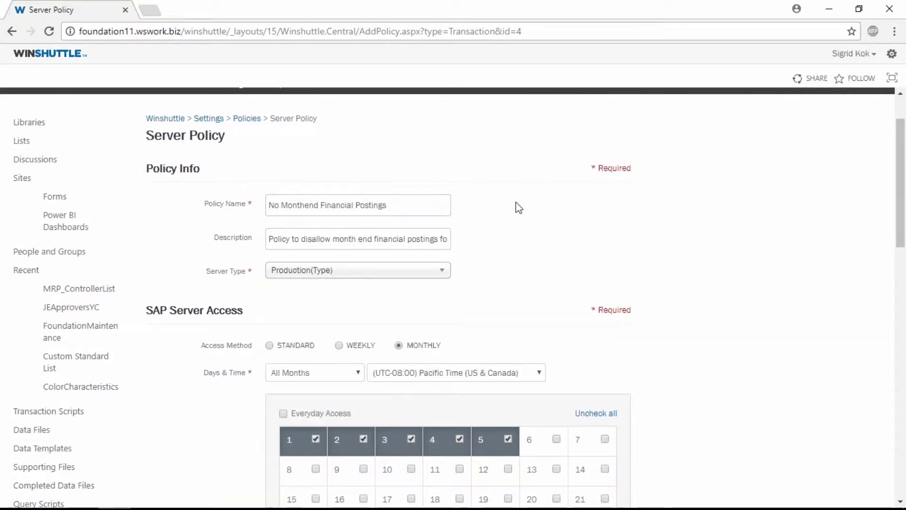
# Set the policy's transaction access to disallow *, allow only F* SAP transactions and permit 50 transactions per run.
pyautogui.scroll(-6, 519, 207)
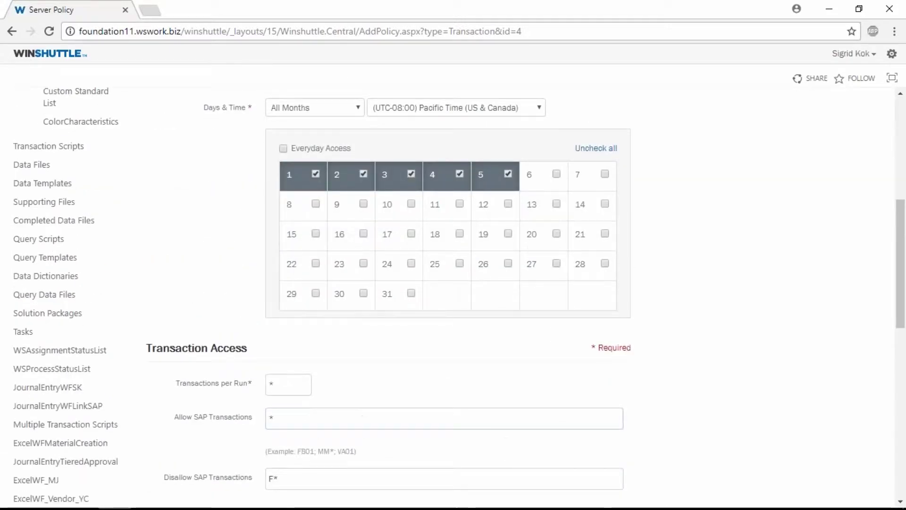
pyautogui.click(310, 479)
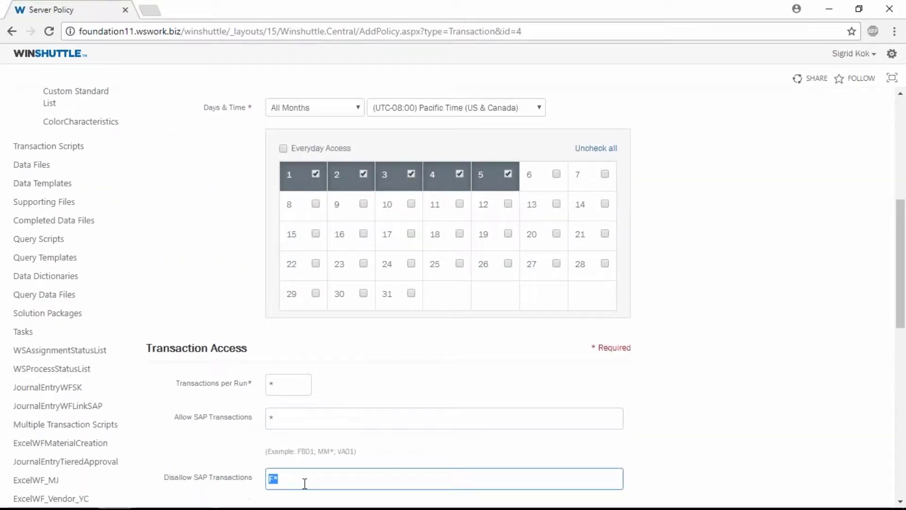
pyautogui.click(305, 482)
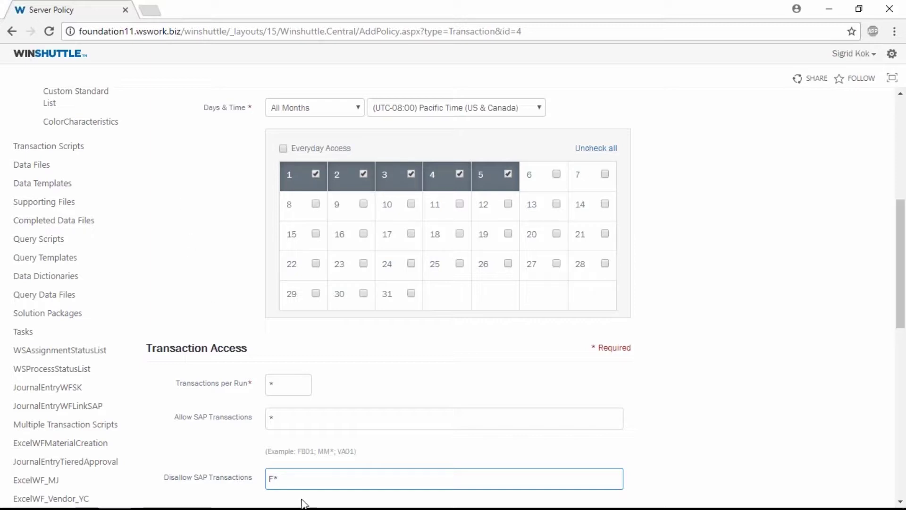
pyautogui.doubleClick(295, 479)
pyautogui.write('*')
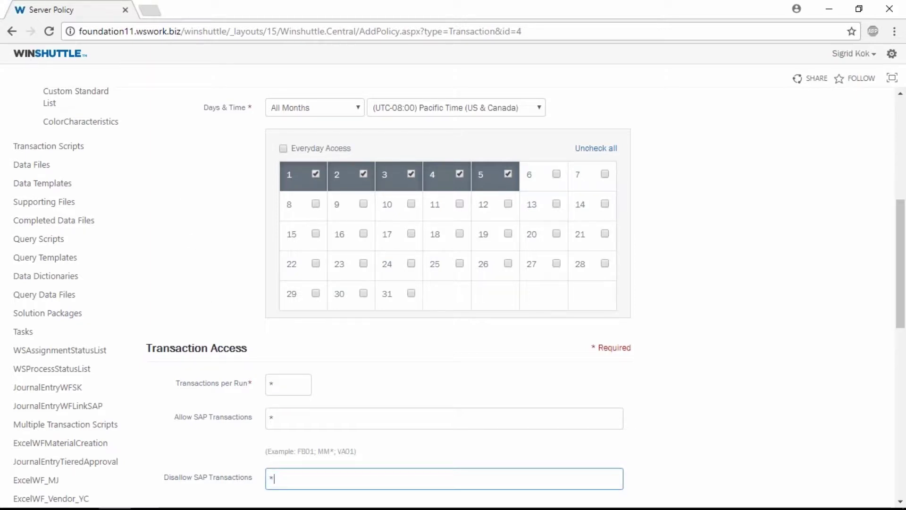
pyautogui.doubleClick(298, 417)
pyautogui.write('F*')
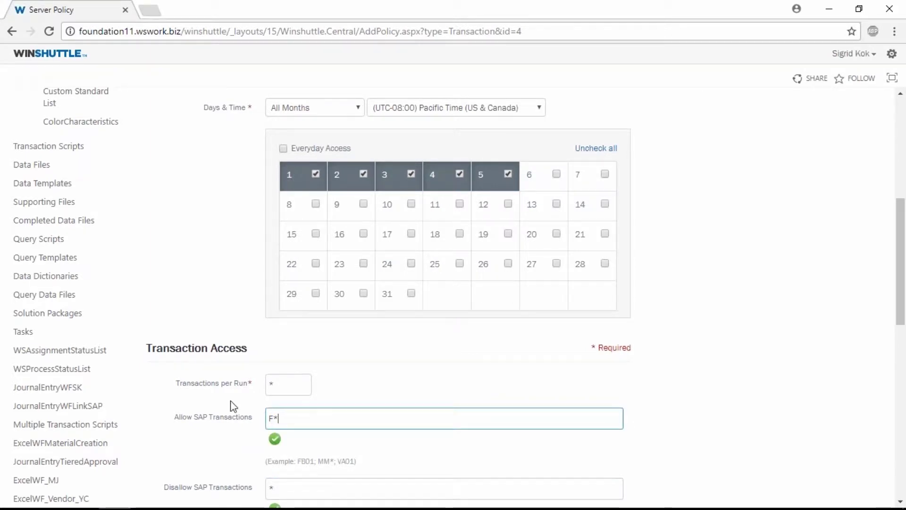
pyautogui.moveTo(287, 386); pyautogui.dragTo(262, 388)
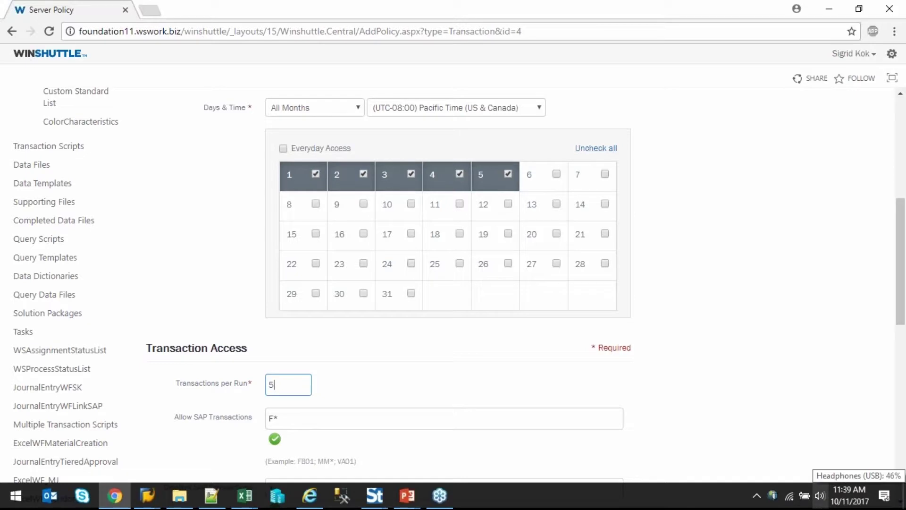
pyautogui.write('50')
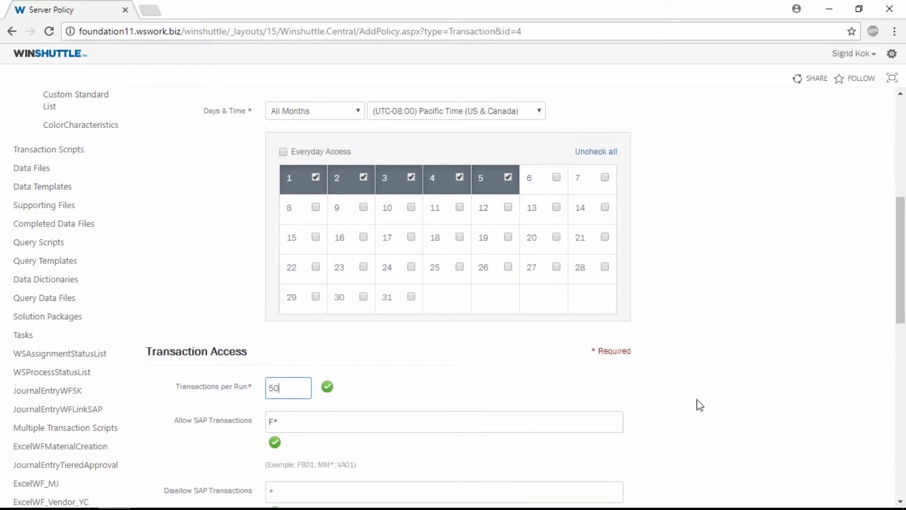
# Try the Weekly access method for the policy's SAP server access and set it to Standard.
pyautogui.scroll(2, 698, 405)
pyautogui.click(340, 149)
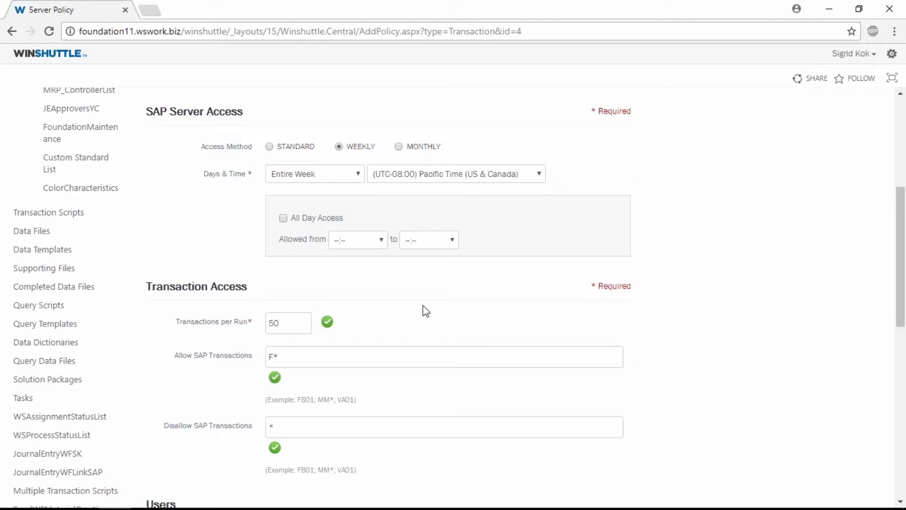
pyautogui.click(270, 147)
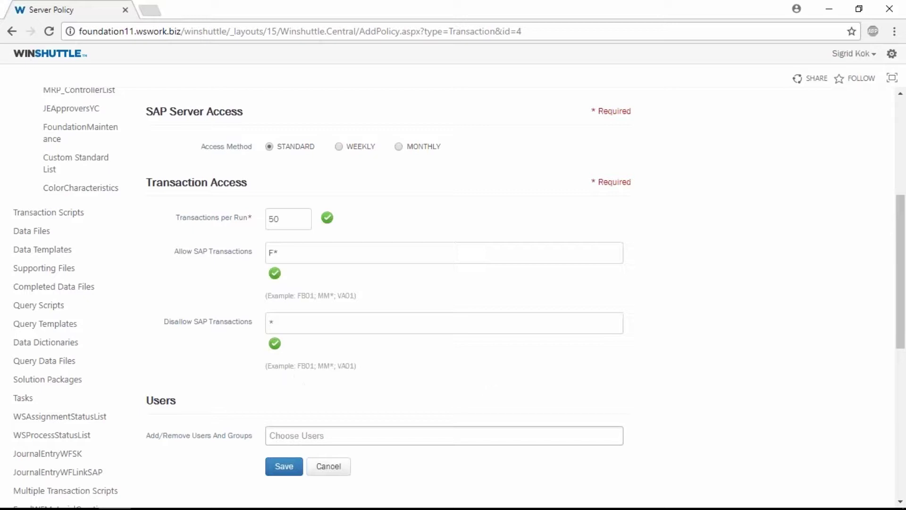
# Show the users and groups that can be assigned to the policy and cancel the policy edit without saving.
pyautogui.click(440, 433)
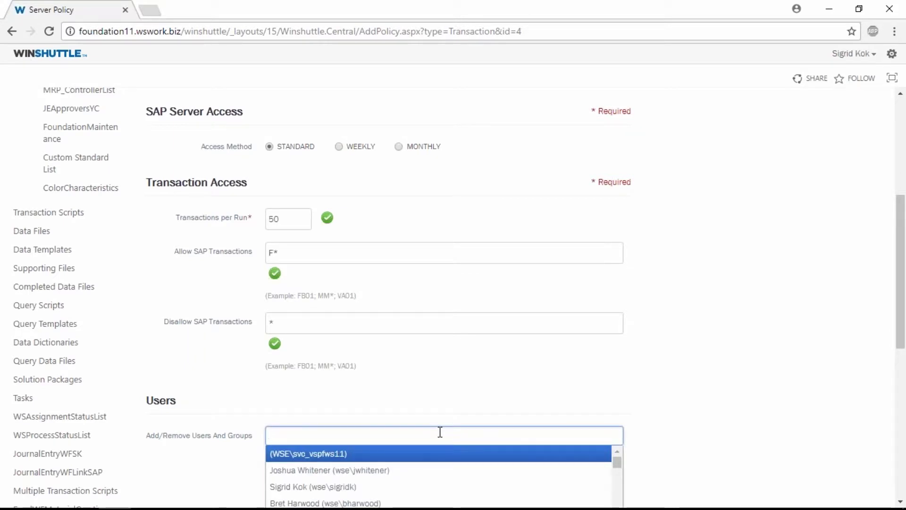
pyautogui.click(436, 385)
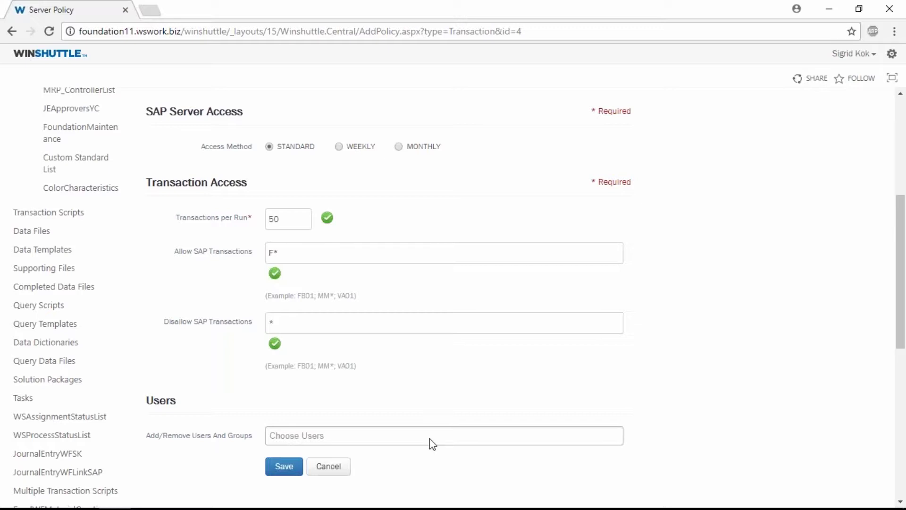
pyautogui.click(330, 467)
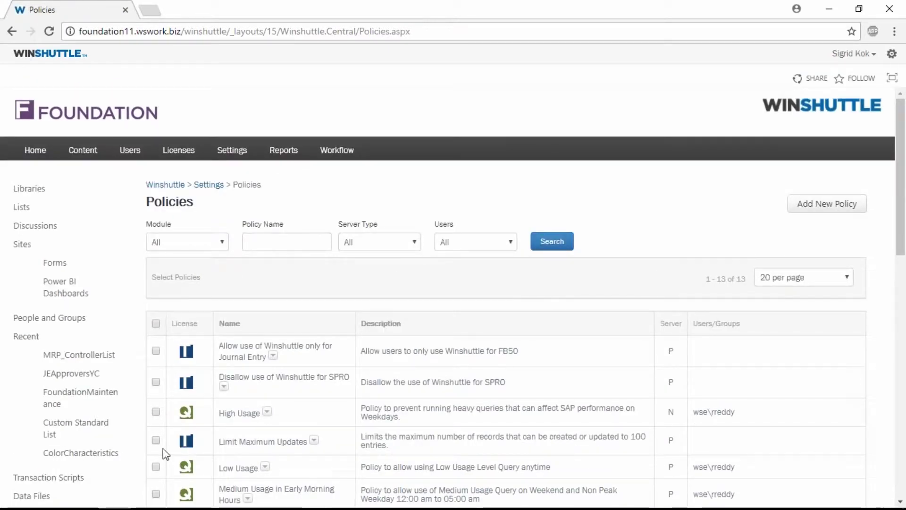
# Open the High Usage query policy for editing and show its SAP server access and table access settings.
pyautogui.click(156, 412)
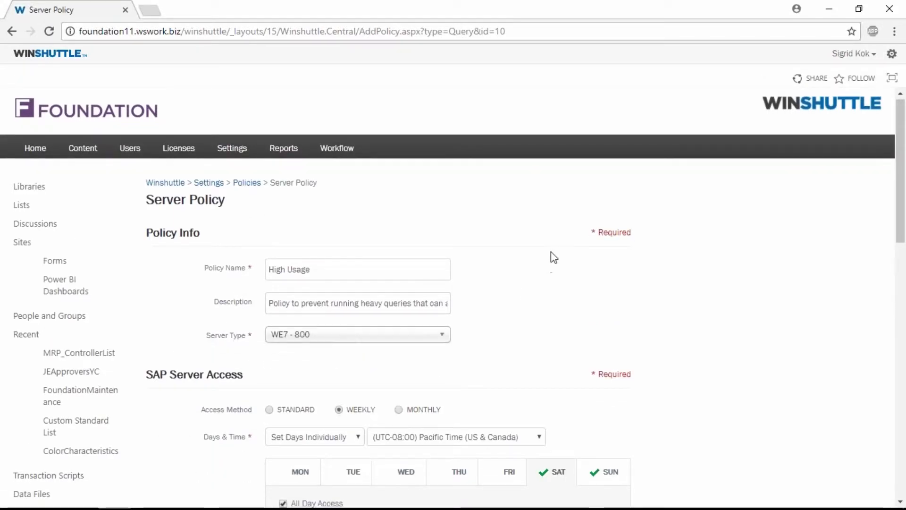
pyautogui.scroll(-5, 554, 257)
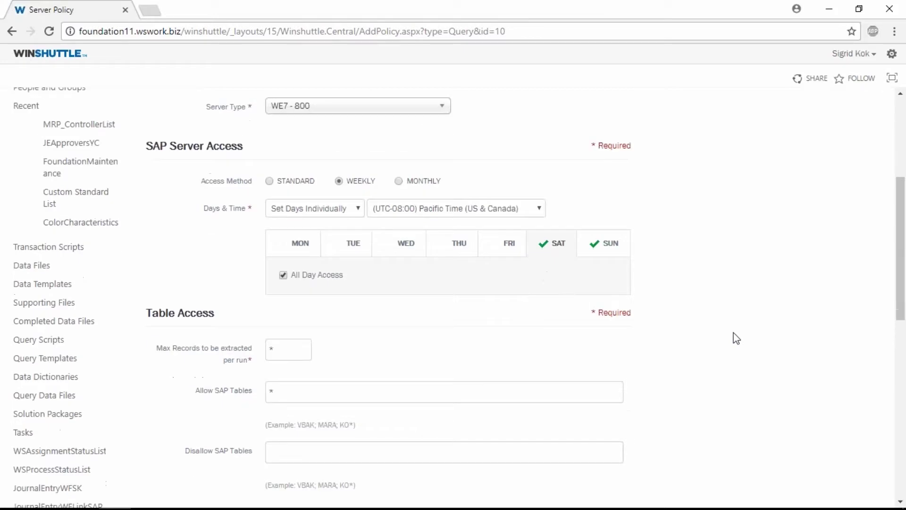
pyautogui.scroll(-1, 729, 342)
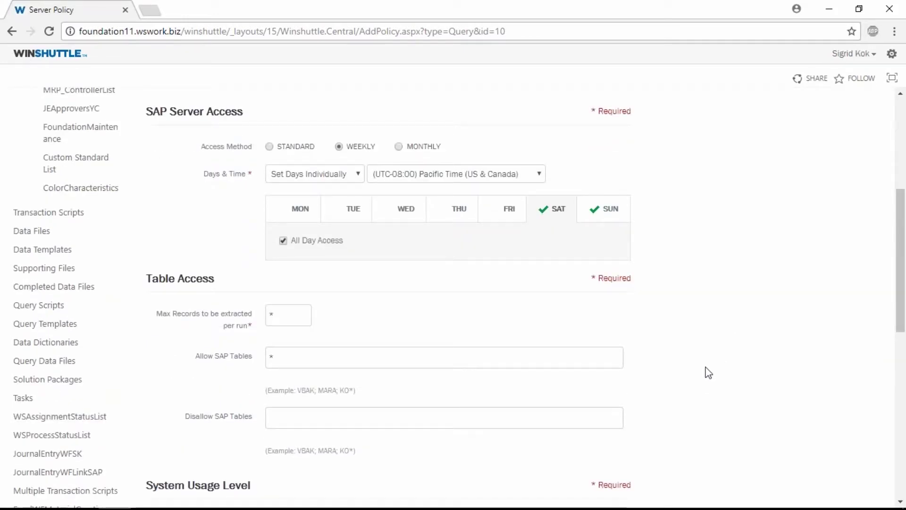
# Enter HRP0008, HRP* as the disallowed SAP tables of the High Usage policy.
pyautogui.click(357, 416)
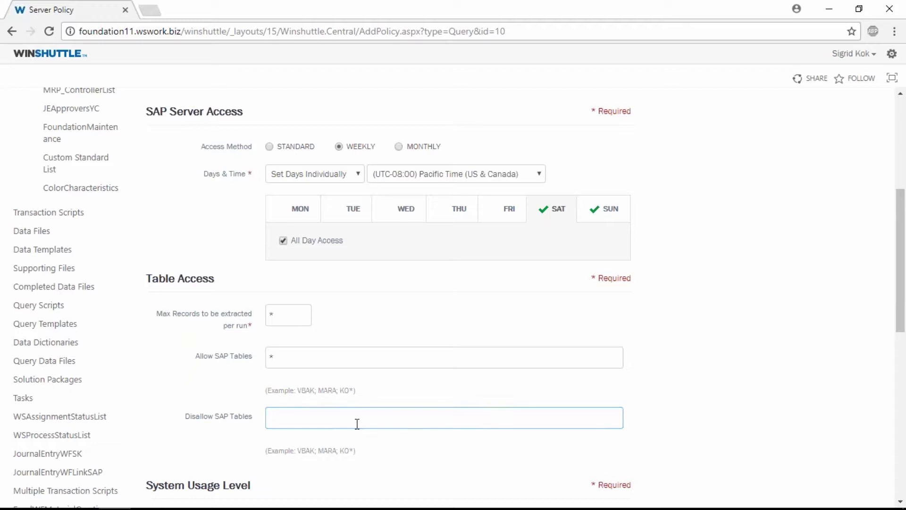
pyautogui.write('HRP0008')
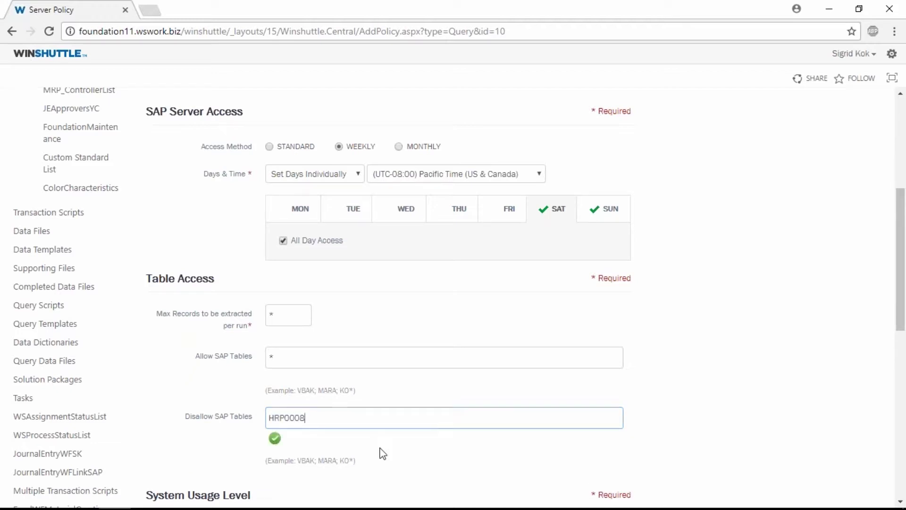
pyautogui.moveTo(324, 419); pyautogui.dragTo(238, 415)
pyautogui.click(238, 415)
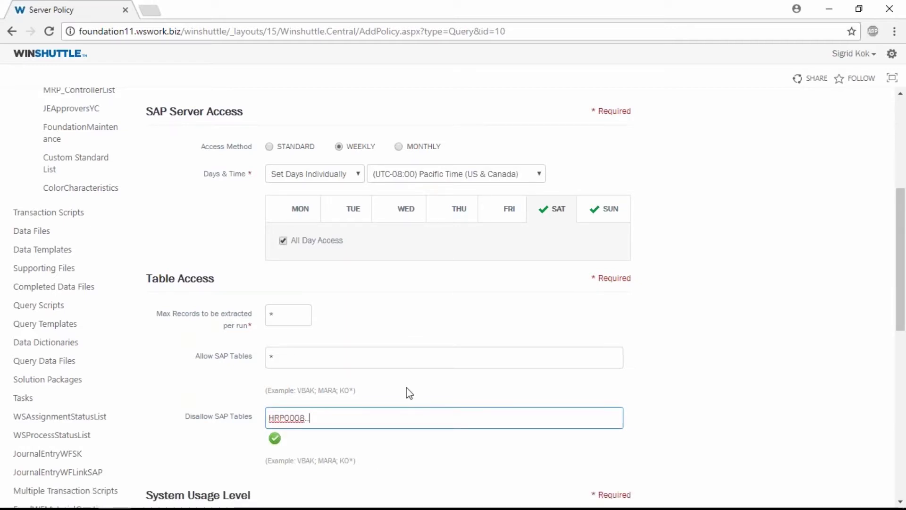
pyautogui.write(', HRP*')
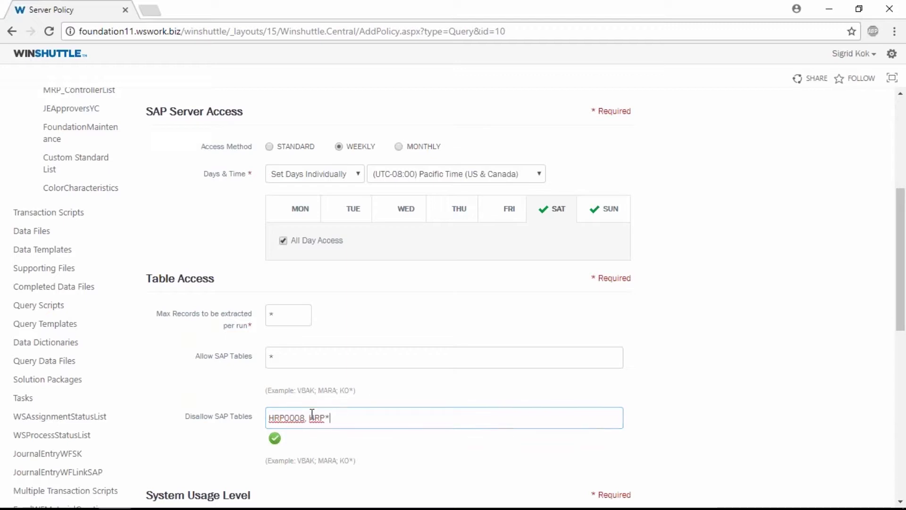
# Reduce the disallowed SAP tables to HRP* and cancel the High Usage policy edit without saving.
pyautogui.moveTo(309, 417); pyautogui.dragTo(250, 418)
pyautogui.press('BackSpace')
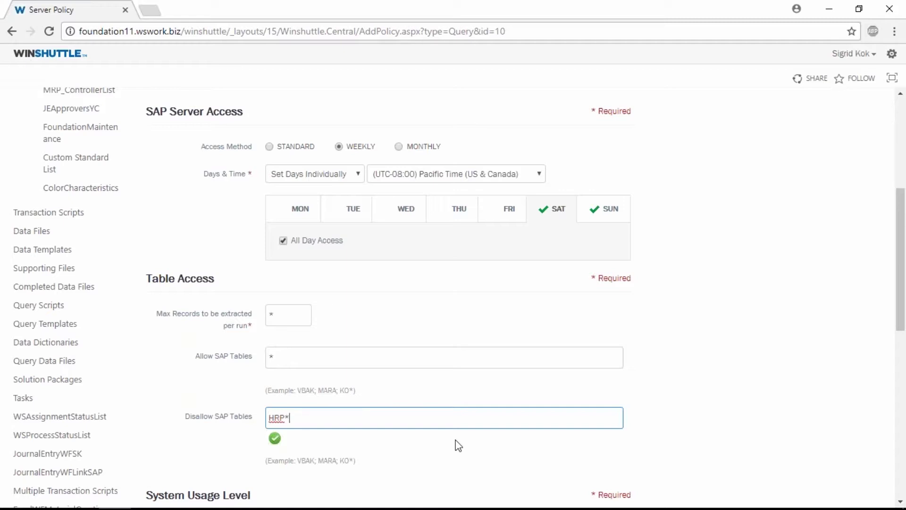
pyautogui.scroll(-8, 456, 440)
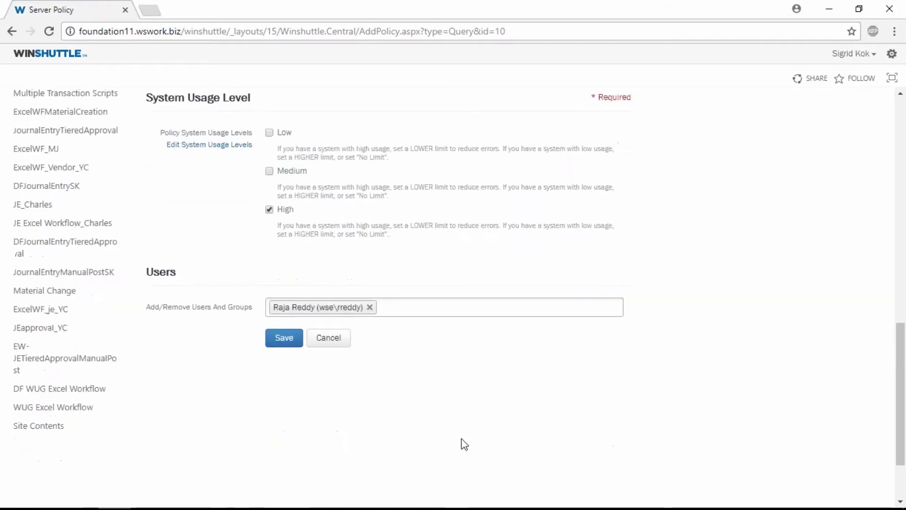
pyautogui.click(329, 342)
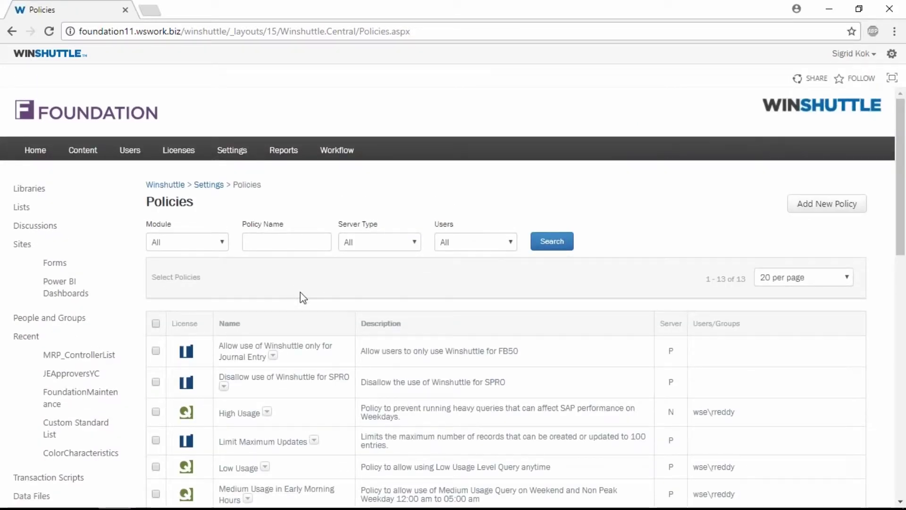
# Generate the transaction usage report for all run types from 10/10/2017 to 10/11/2017.
pyautogui.moveTo(298, 157)
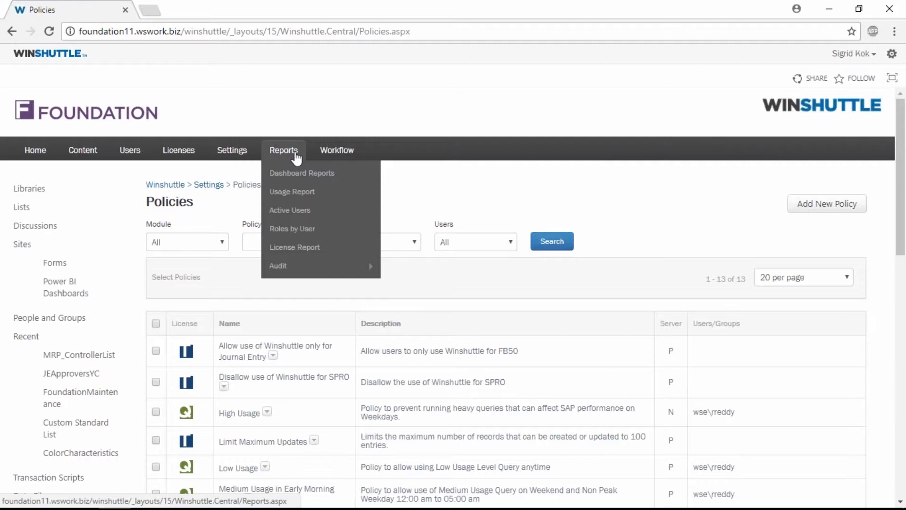
pyautogui.click(295, 192)
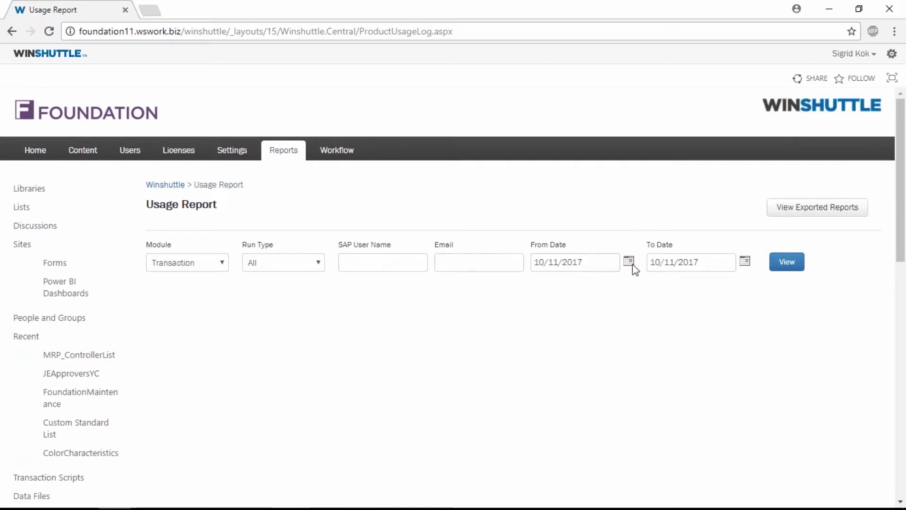
pyautogui.click(630, 263)
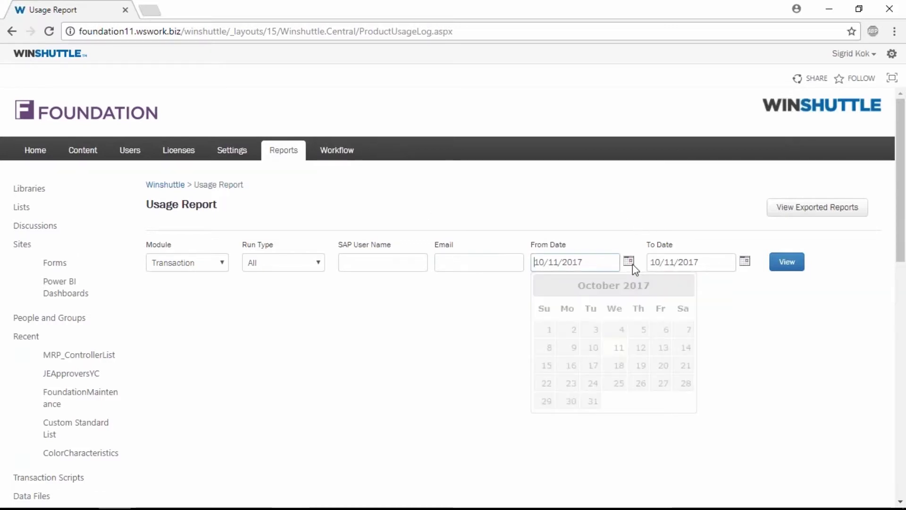
pyautogui.click(591, 347)
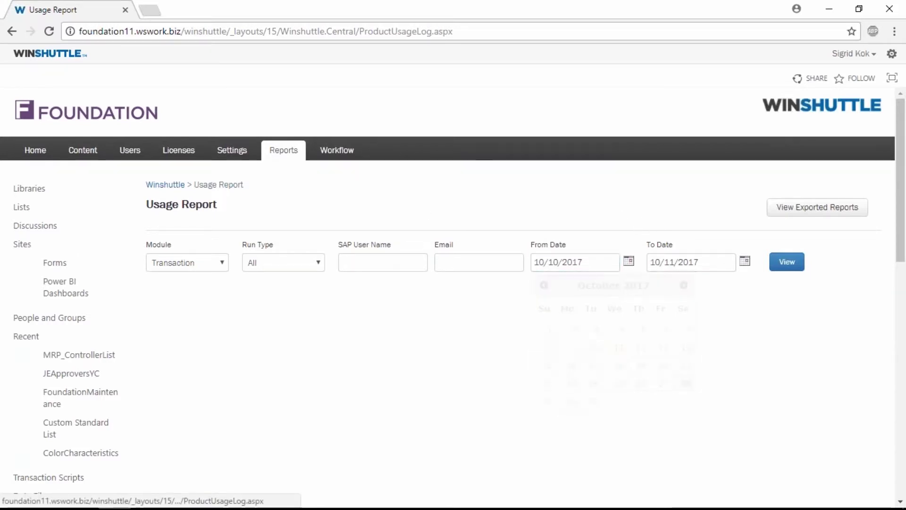
pyautogui.click(788, 267)
# Examine the upload times and time saved in the usage report, continuing to result pages 4 and 5.
pyautogui.scroll(-1, 795, 354)
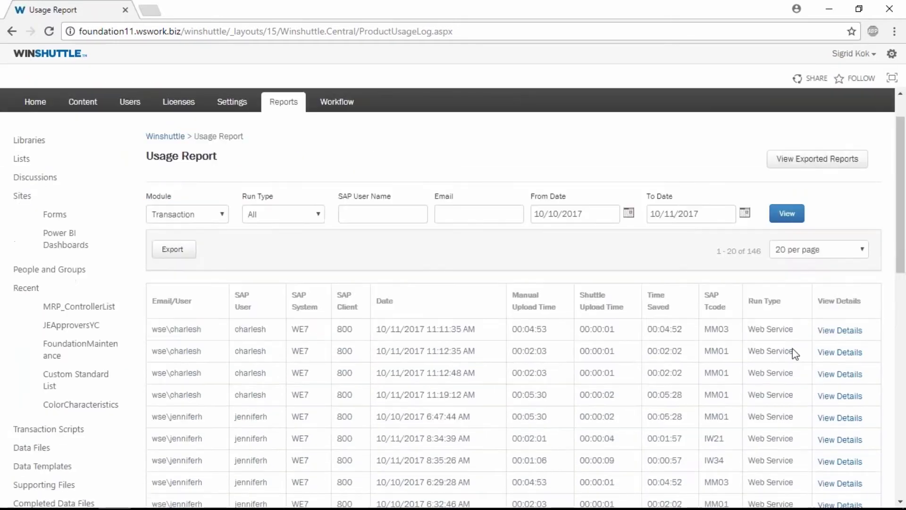
pyautogui.scroll(-4, 795, 354)
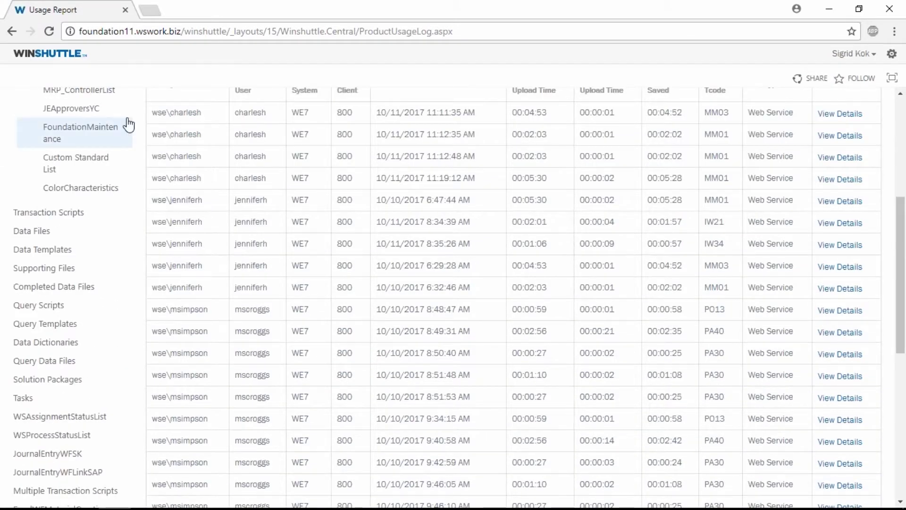
pyautogui.scroll(1, 212, 142)
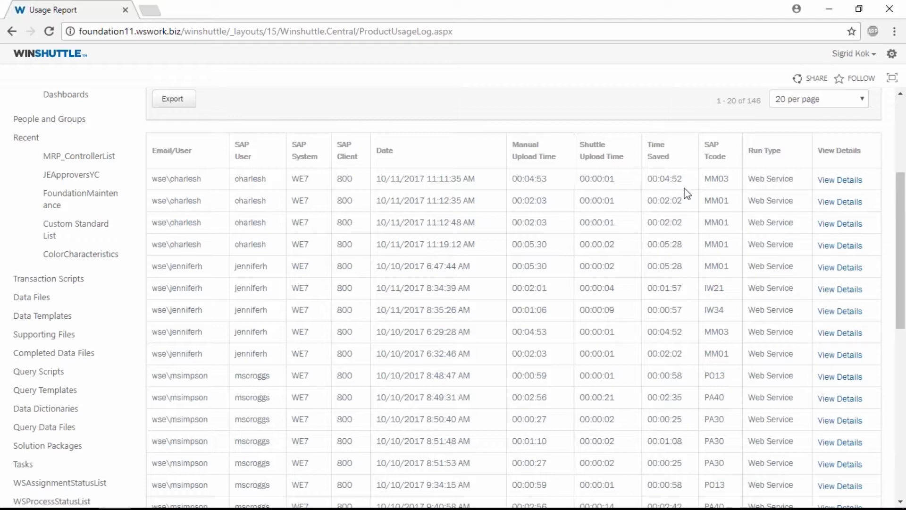
pyautogui.scroll(-5, 806, 239)
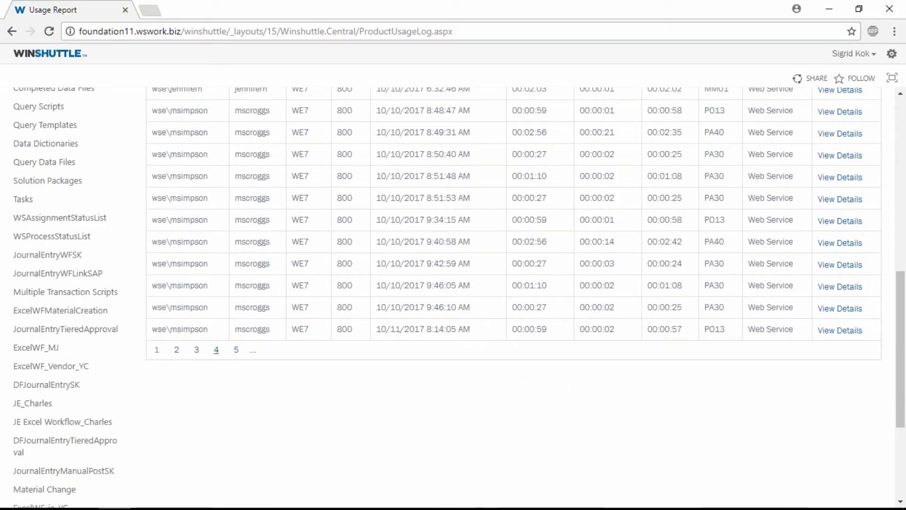
pyautogui.click(216, 349)
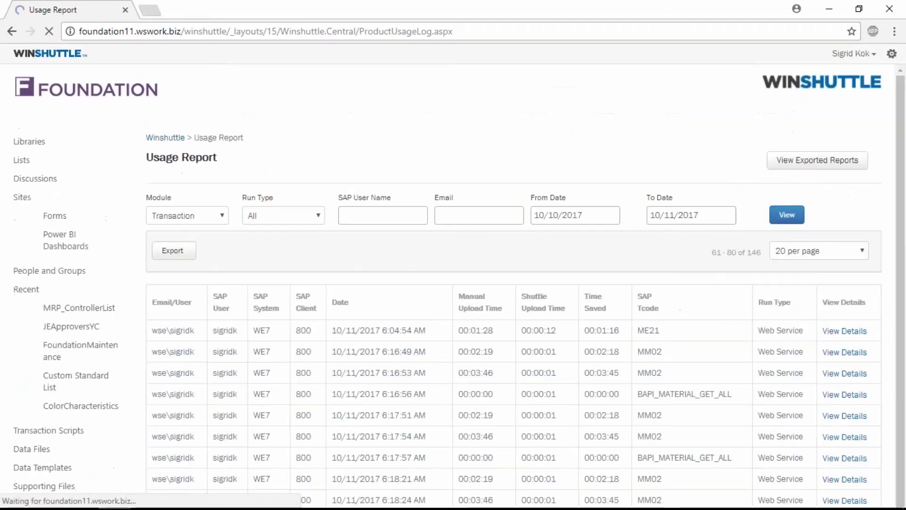
pyautogui.scroll(-3, 678, 415)
pyautogui.scroll(-4, 678, 410)
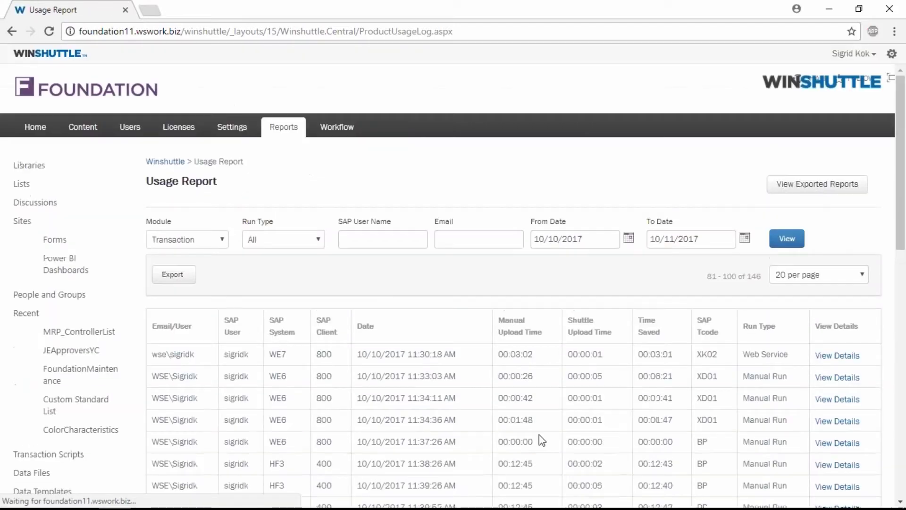
# Examine the run types of the usage records on the current page, focusing on the Manual Run entries.
pyautogui.moveTo(794, 399); pyautogui.dragTo(743, 401)
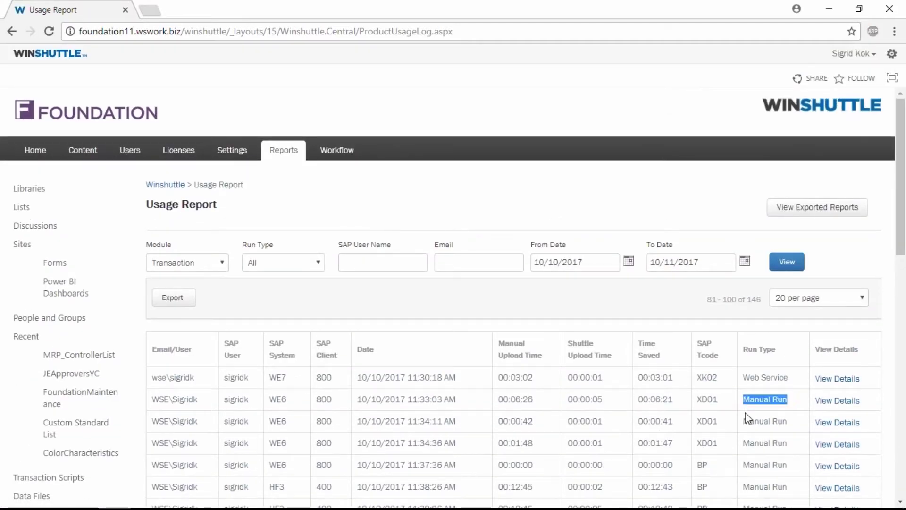
pyautogui.scroll(-5, 755, 424)
pyautogui.scroll(-1, 765, 448)
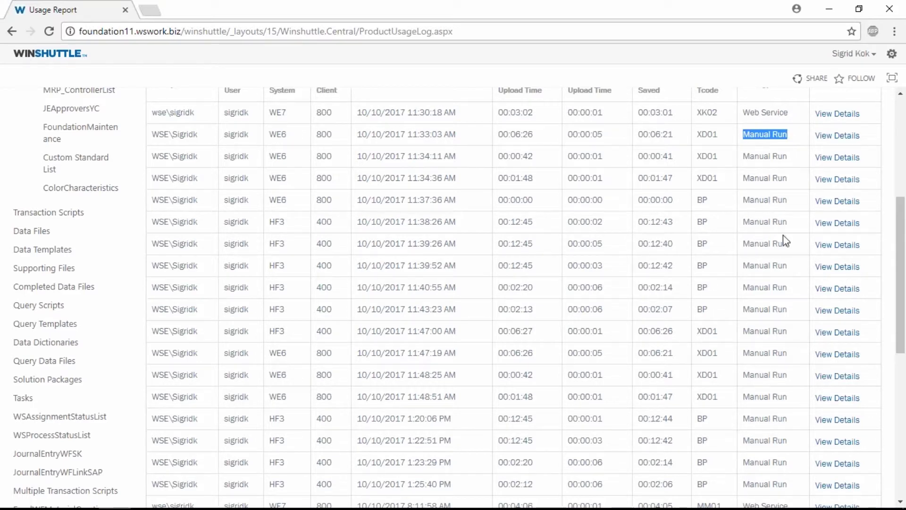
pyautogui.scroll(1, 782, 235)
pyautogui.scroll(3, 785, 234)
# Open the usage log details of the XK02 web service run and examine its script title.
pyautogui.click(837, 246)
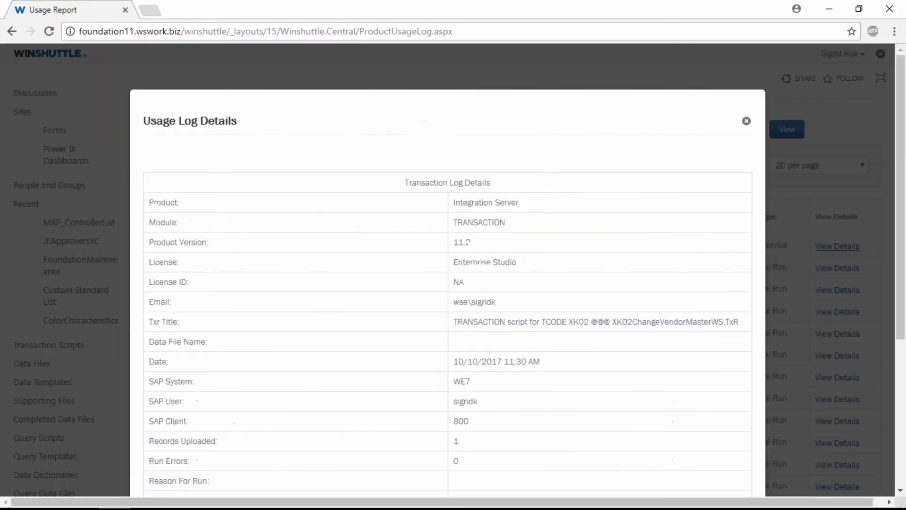
pyautogui.scroll(-3, 519, 295)
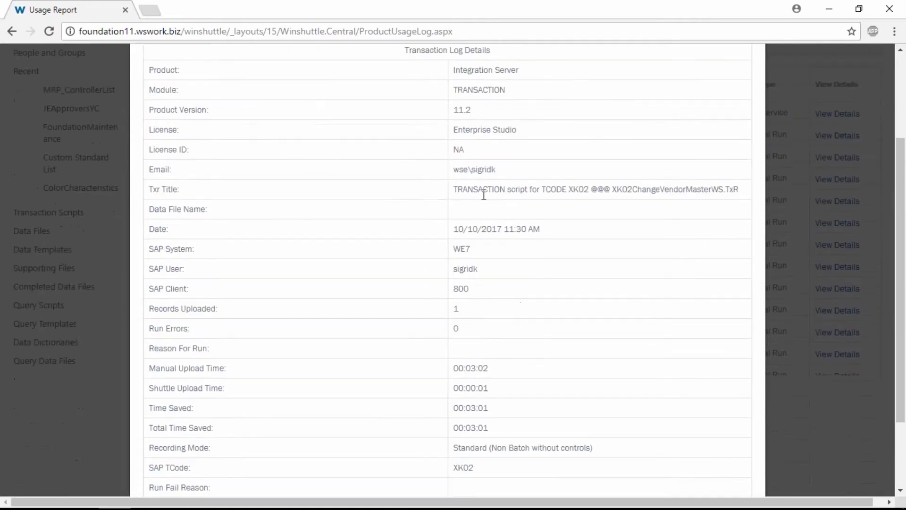
pyautogui.moveTo(458, 189); pyautogui.dragTo(754, 203)
pyautogui.click(640, 314)
# Check the run's SAP TCode, manual and shuttle upload times and records uploaded, and close the usage log details.
pyautogui.scroll(-2, 603, 347)
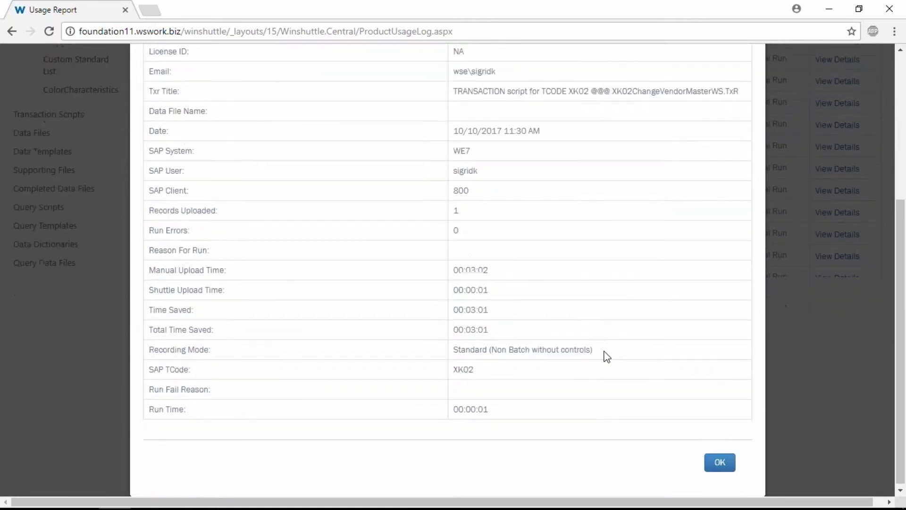
pyautogui.moveTo(524, 370); pyautogui.dragTo(459, 369)
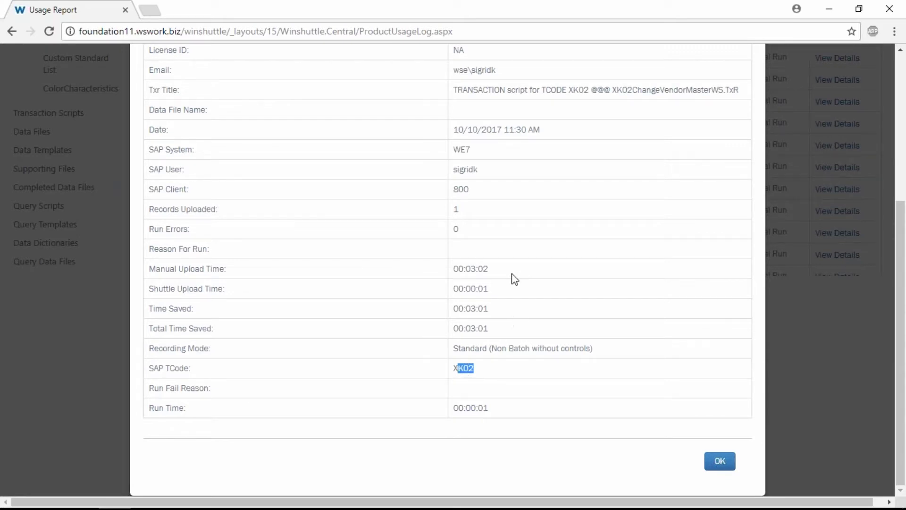
pyautogui.moveTo(491, 269); pyautogui.dragTo(452, 269)
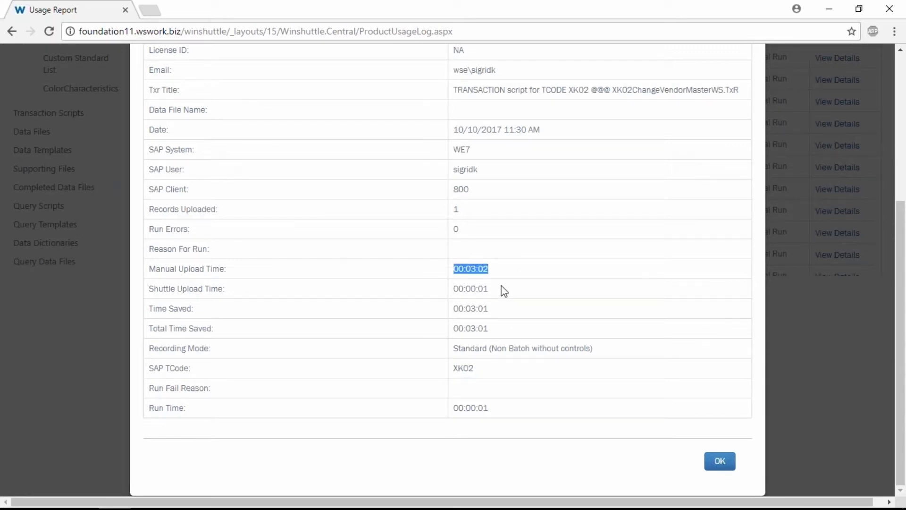
pyautogui.moveTo(503, 288); pyautogui.dragTo(452, 289)
pyautogui.moveTo(490, 216); pyautogui.dragTo(452, 209)
pyautogui.click(477, 238)
pyautogui.click(720, 462)
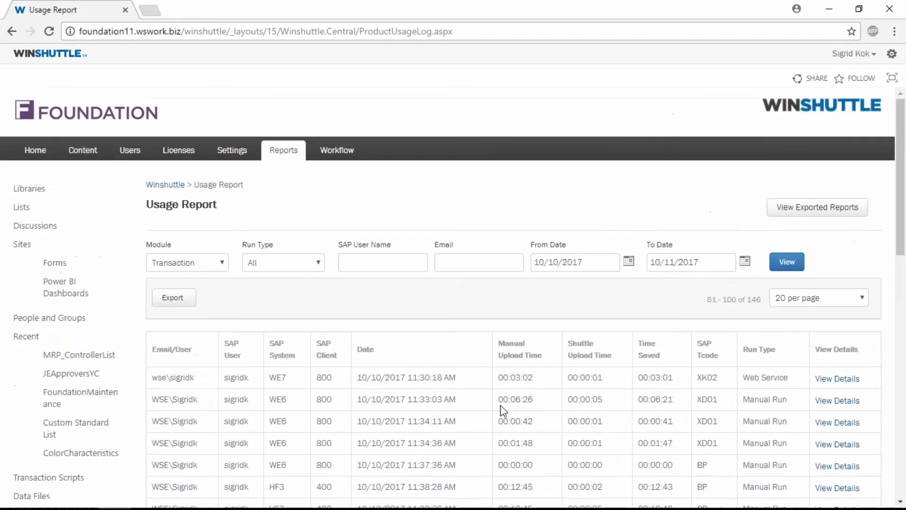
# Open the dashboard reports and show both the cost savings and time savings charts by user.
pyautogui.scroll(3, 507, 397)
pyautogui.click(222, 262)
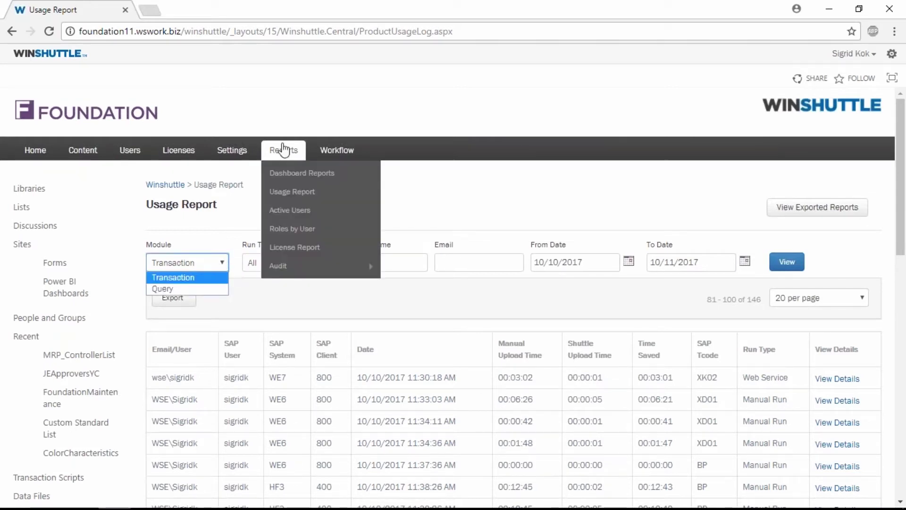
pyautogui.click(288, 173)
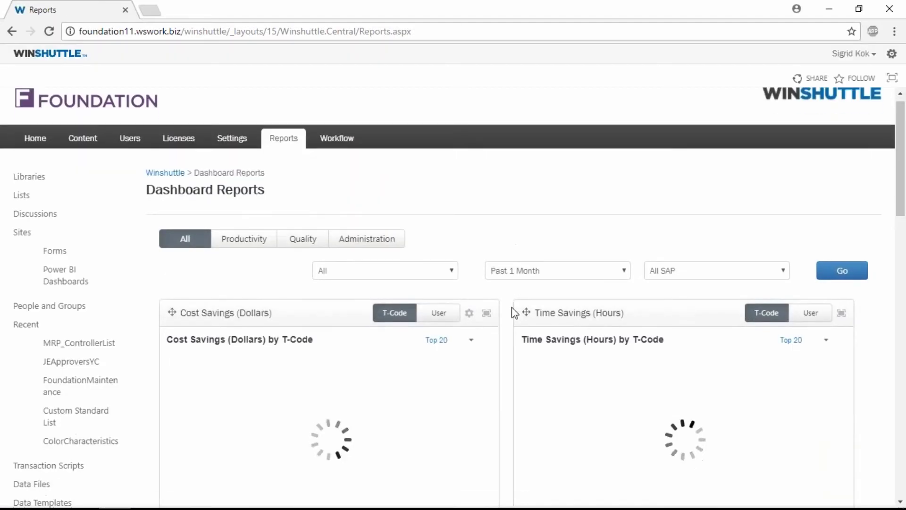
pyautogui.scroll(-3, 514, 292)
pyautogui.scroll(-1, 507, 409)
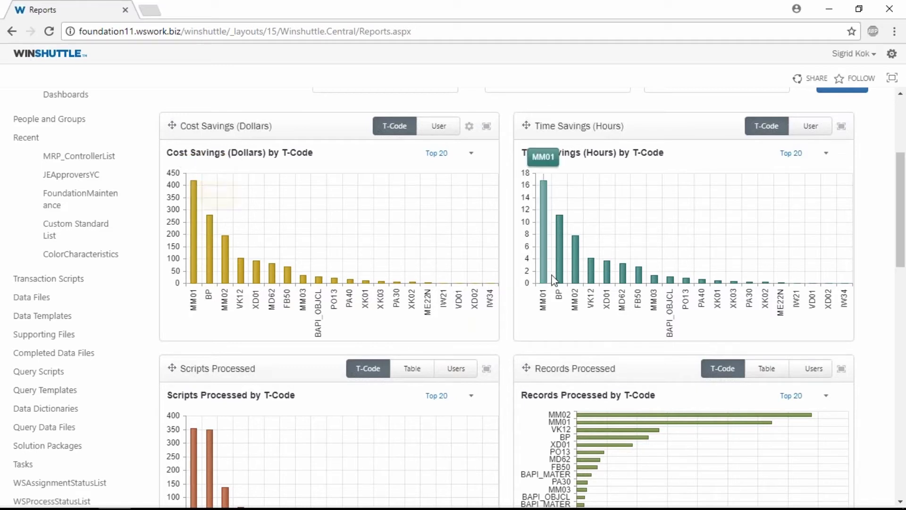
pyautogui.click(450, 135)
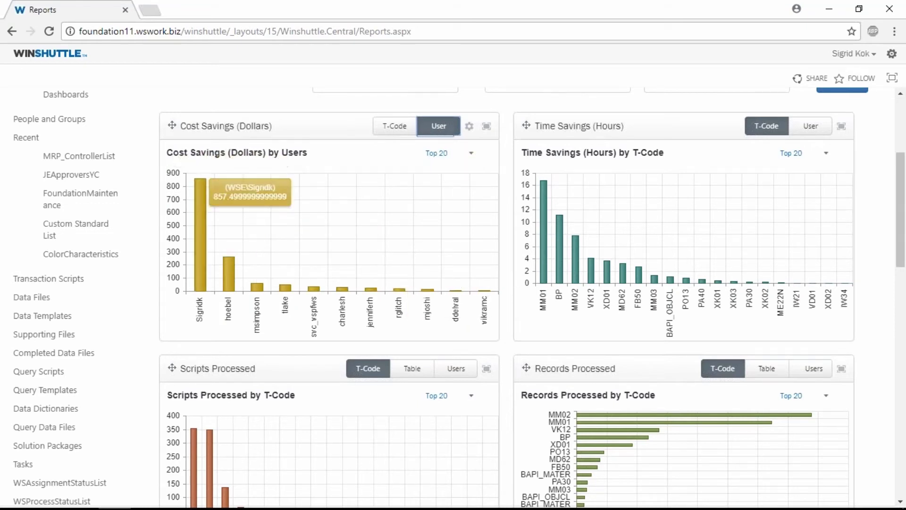
pyautogui.click(810, 126)
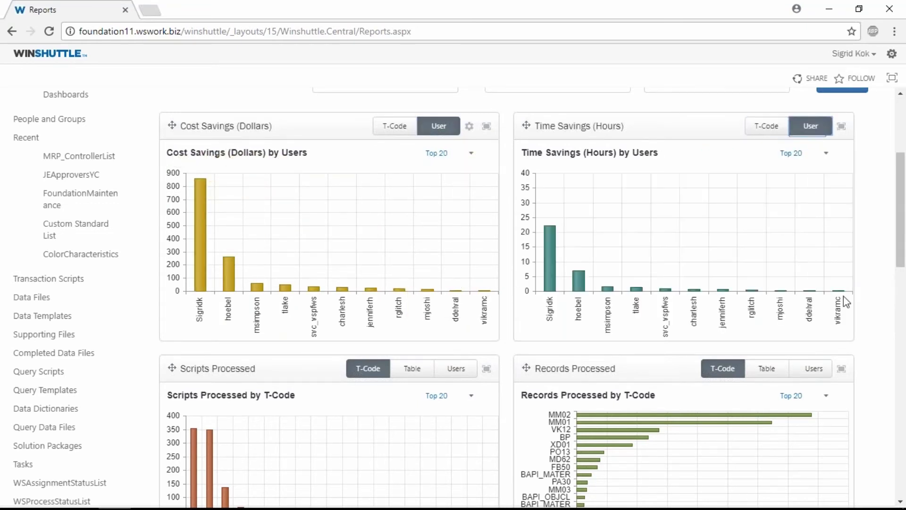
# Examine the dashboard's scripts, records, processing time, error, license and system use charts, and the October transaction details in Activities By Product.
pyautogui.scroll(-3, 884, 342)
pyautogui.scroll(-2, 872, 363)
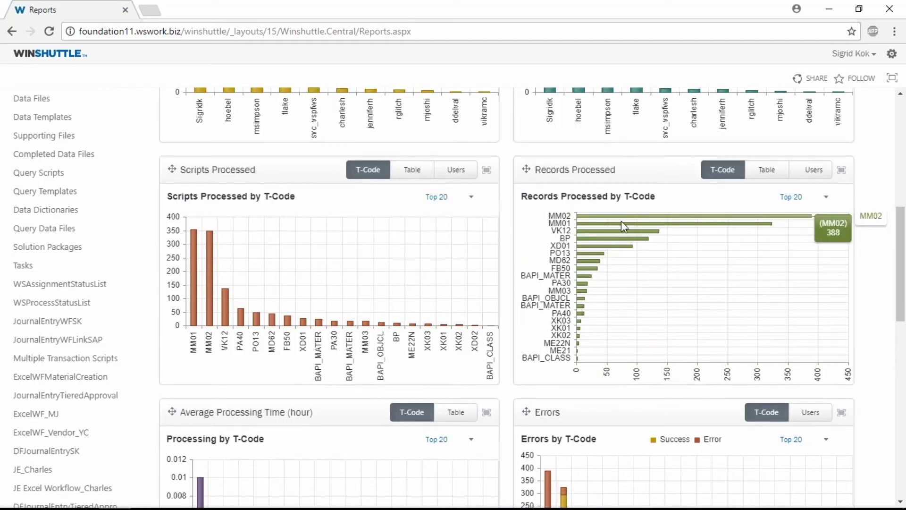
pyautogui.scroll(-5, 630, 395)
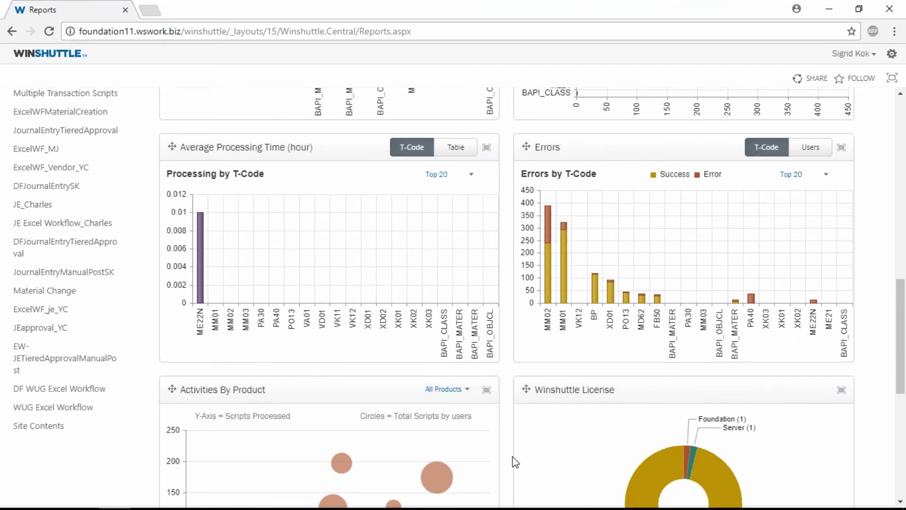
pyautogui.scroll(-3, 510, 475)
pyautogui.scroll(-3, 510, 475)
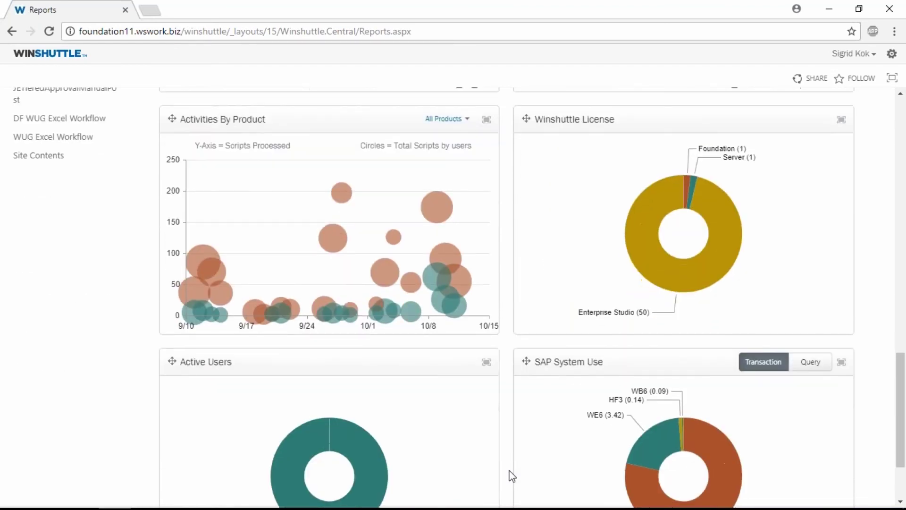
pyautogui.moveTo(431, 147)
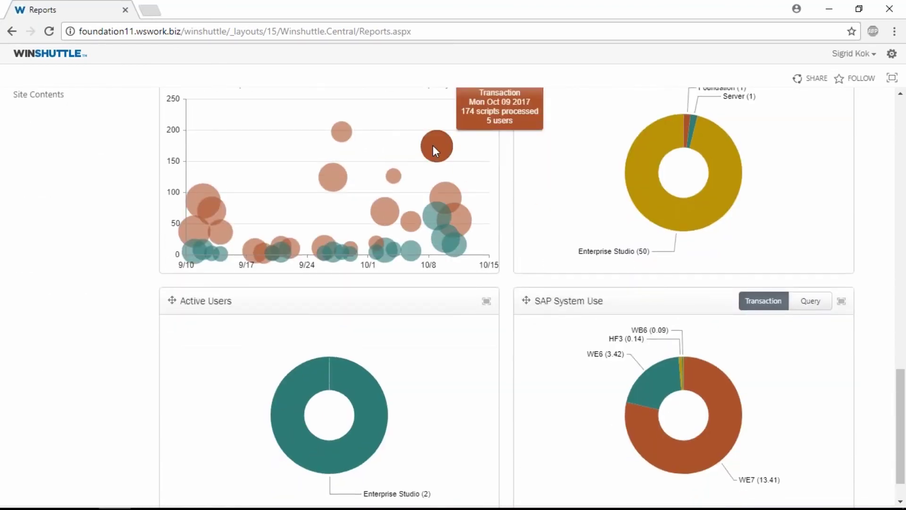
pyautogui.moveTo(451, 192)
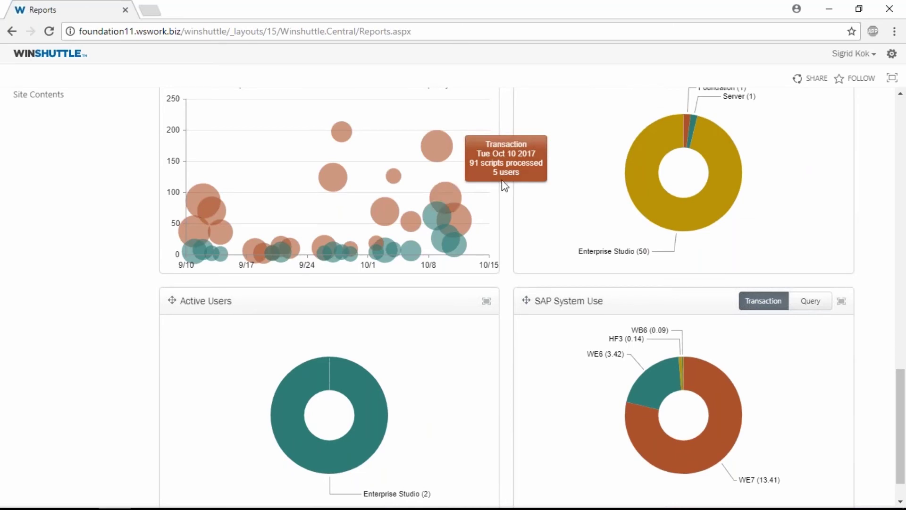
pyautogui.scroll(2, 509, 200)
pyautogui.scroll(15, 510, 200)
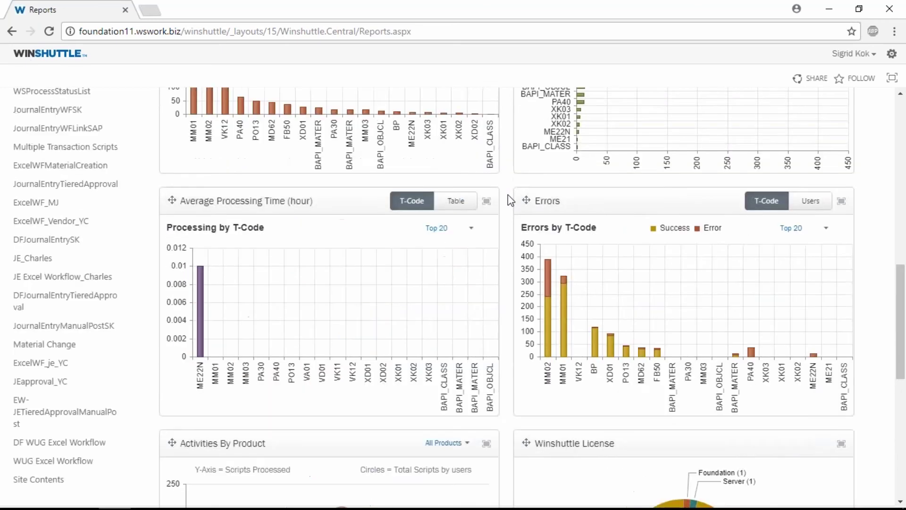